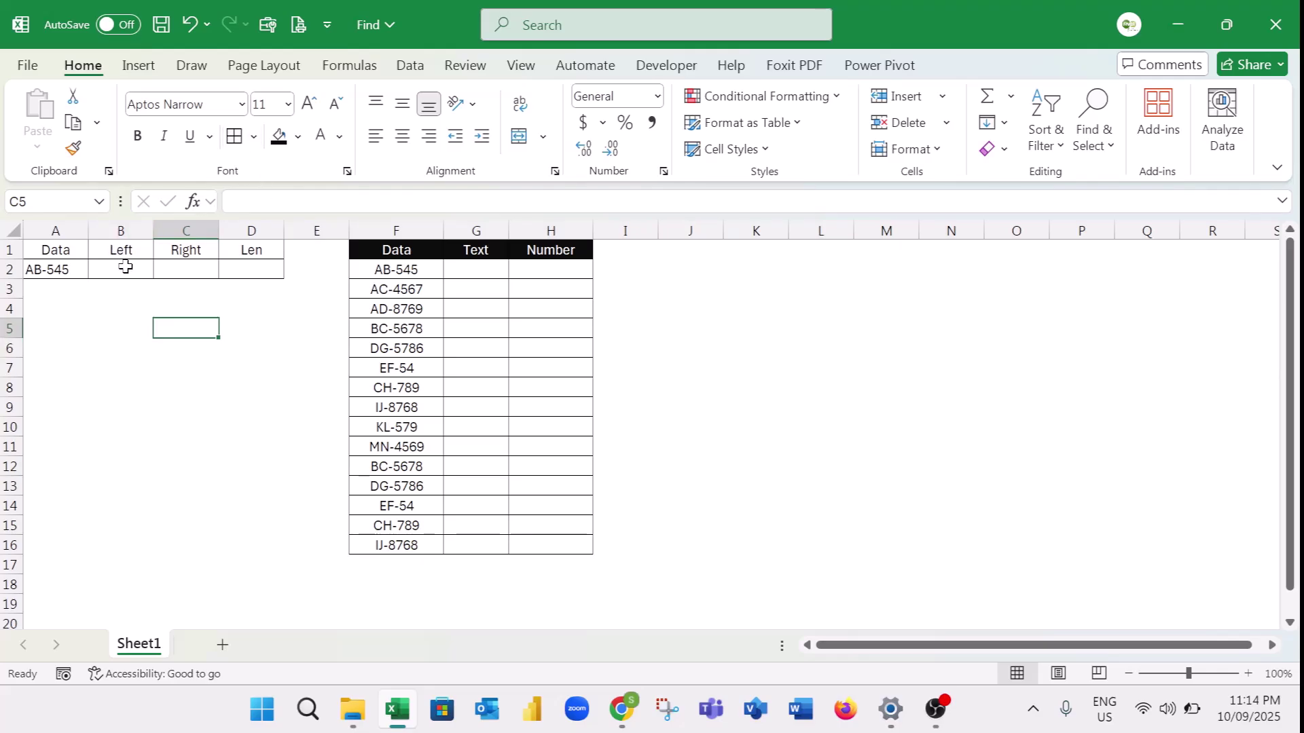
# Step: Insert a new column before the Left column and enter FIND as its header in B1
pyautogui.click(126, 271)
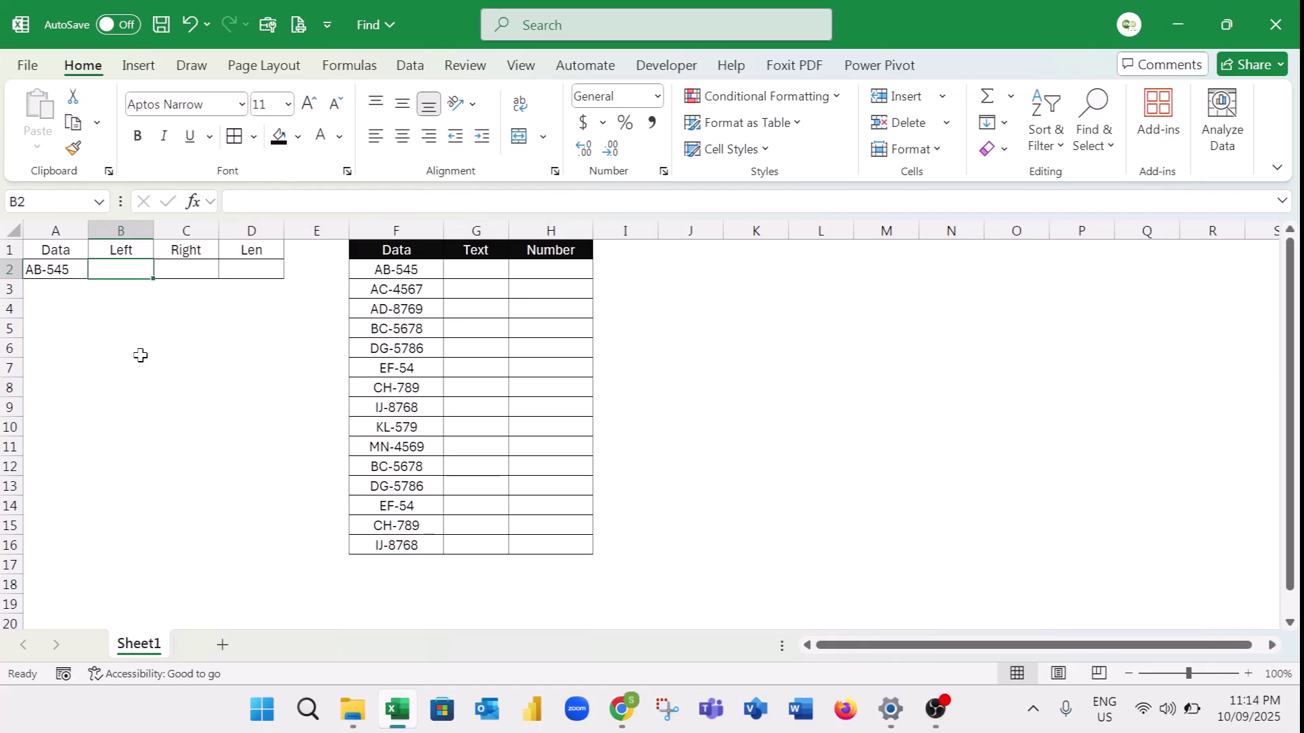
pyautogui.click(127, 231)
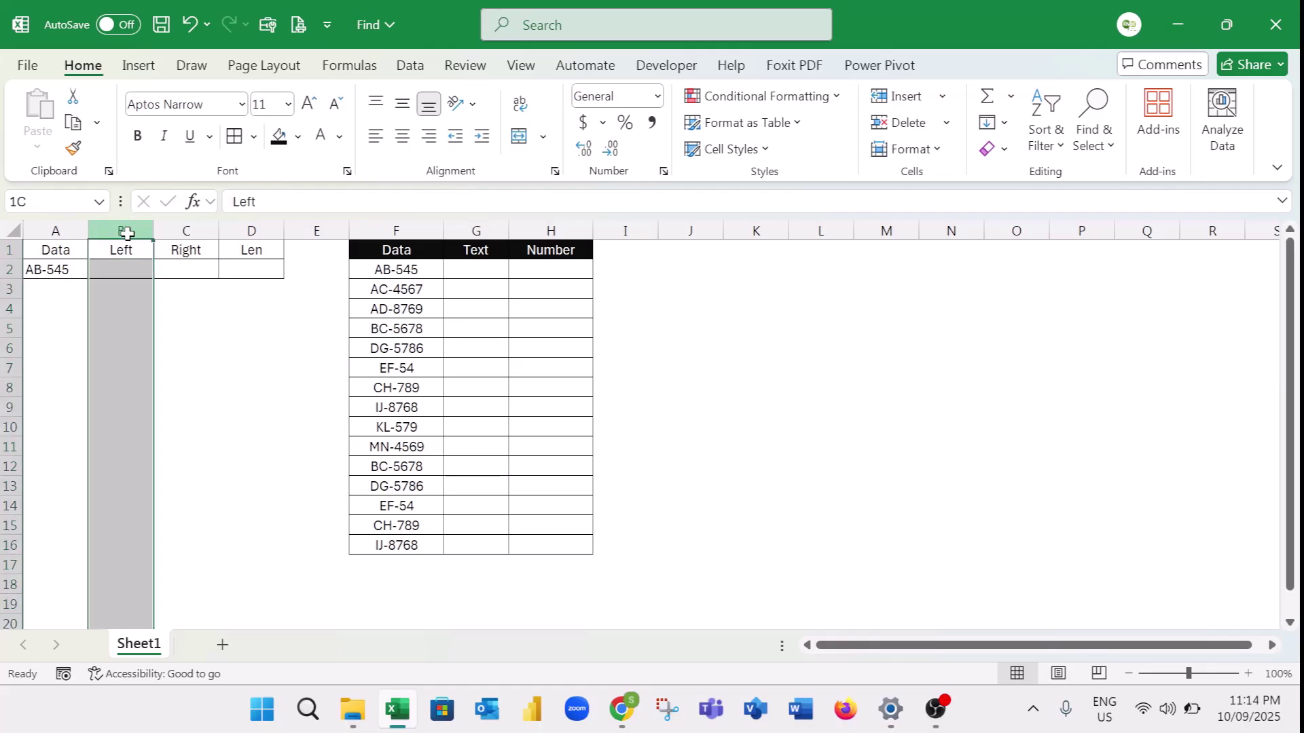
pyautogui.rightClick(128, 232)
pyautogui.click(180, 436)
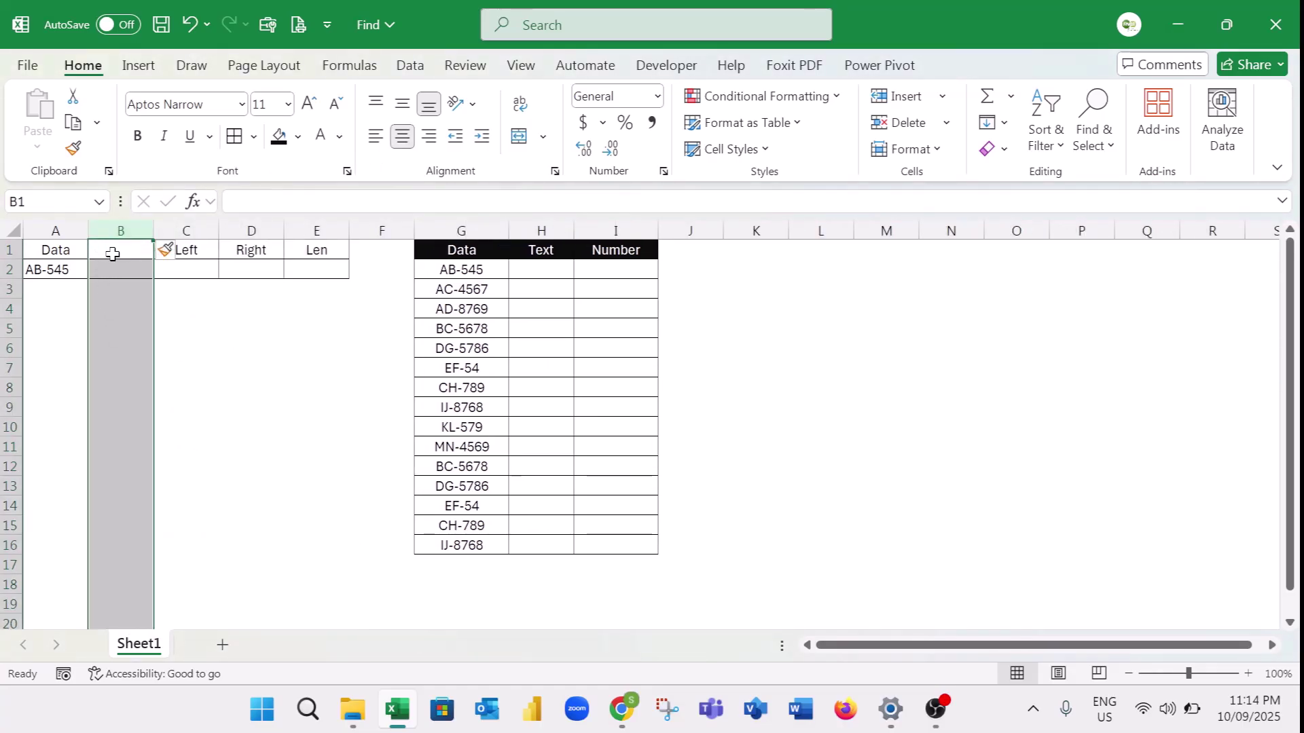
pyautogui.click(114, 253)
pyautogui.write('FIN')
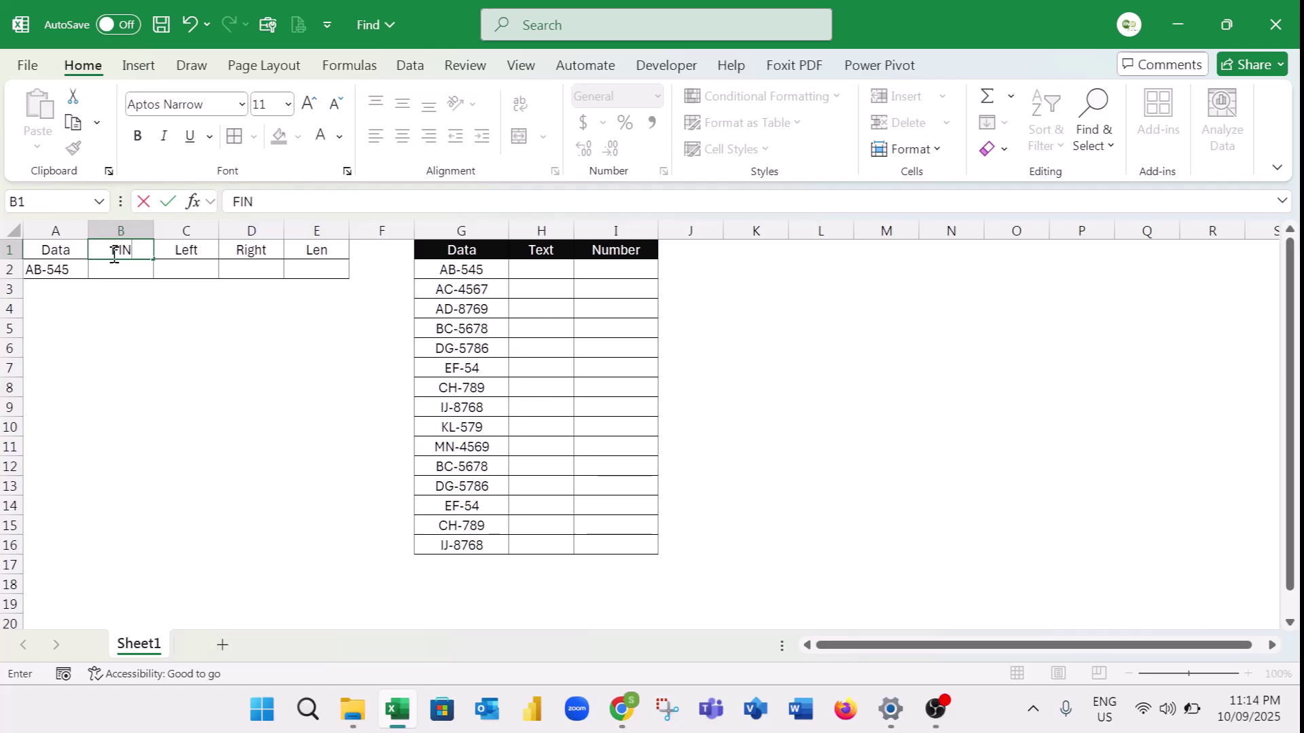
pyautogui.press('BackSpace')
pyautogui.write('IND')
pyautogui.press('Return')
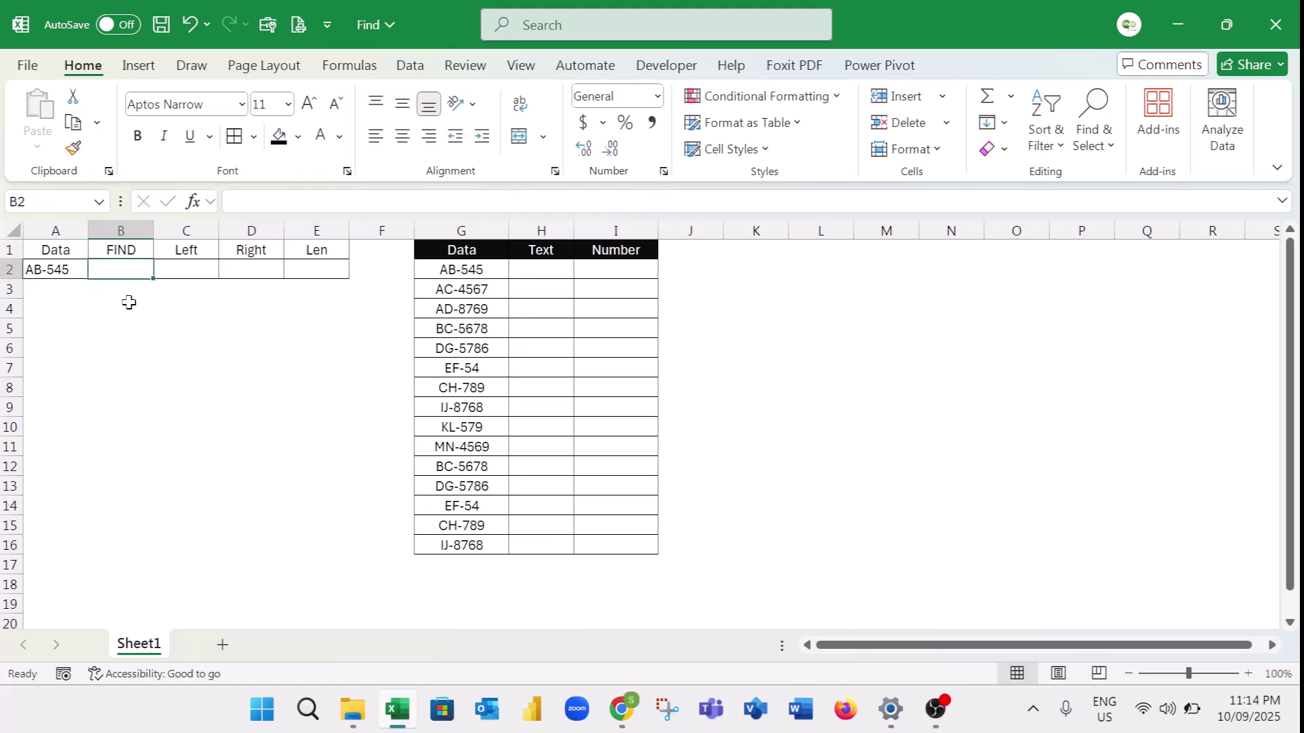
# Step: Enter =FIND("-",A2) in B2 to locate the hyphen and center the cell's content horizontally
pyautogui.write('=FIND(')
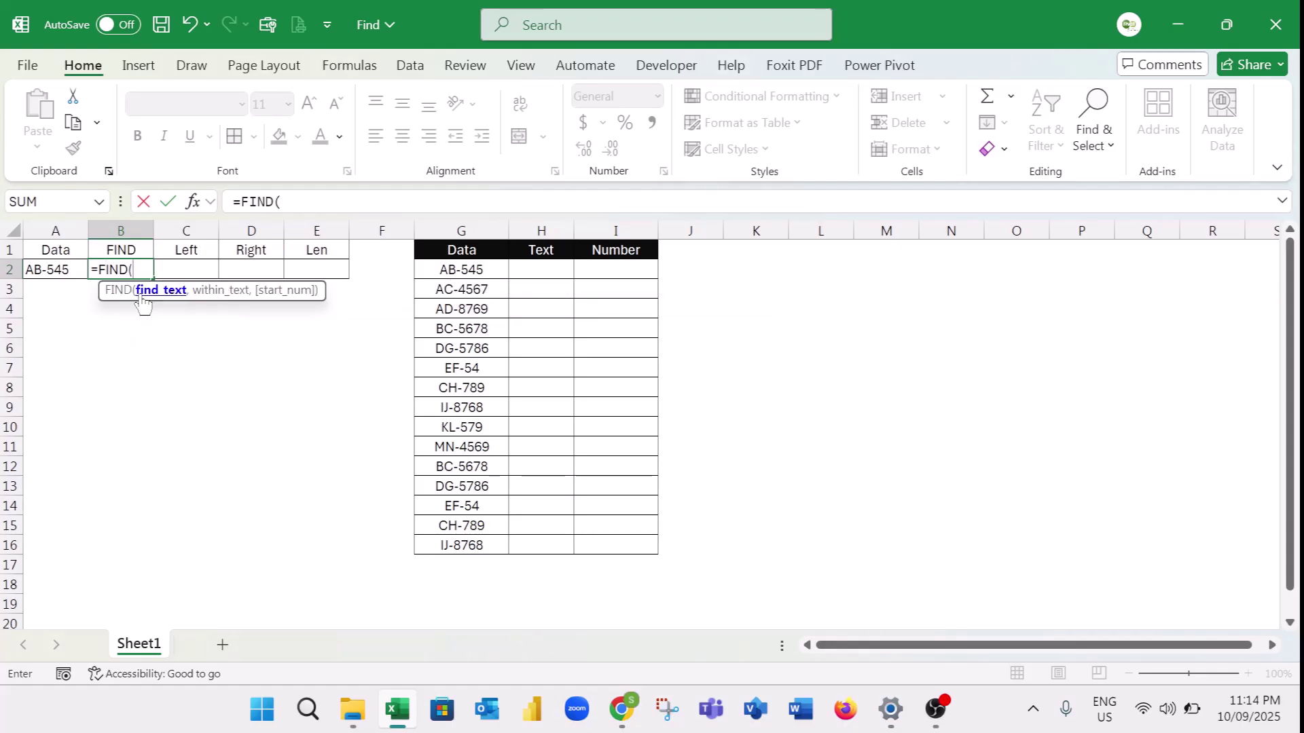
pyautogui.doubleClick(136, 292)
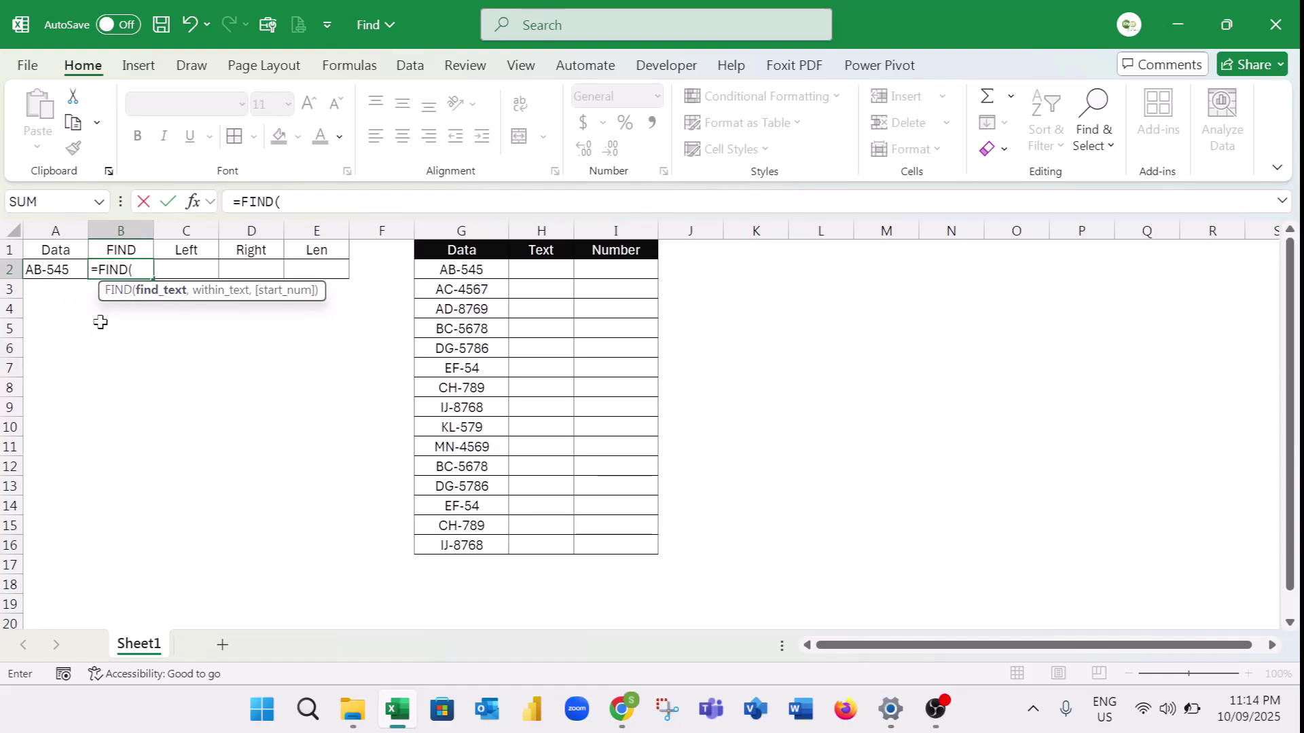
pyautogui.write('"-",')
pyautogui.click(55, 271)
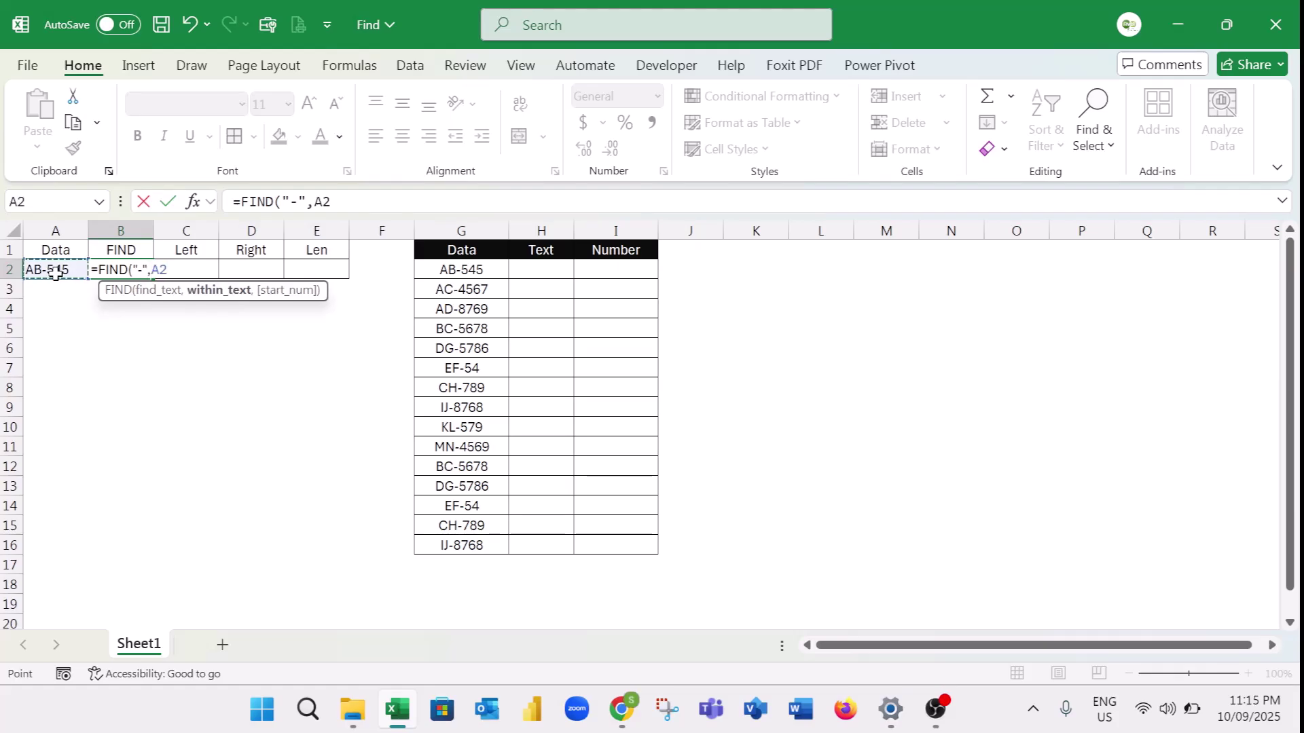
pyautogui.write(')')
pyautogui.press('Return')
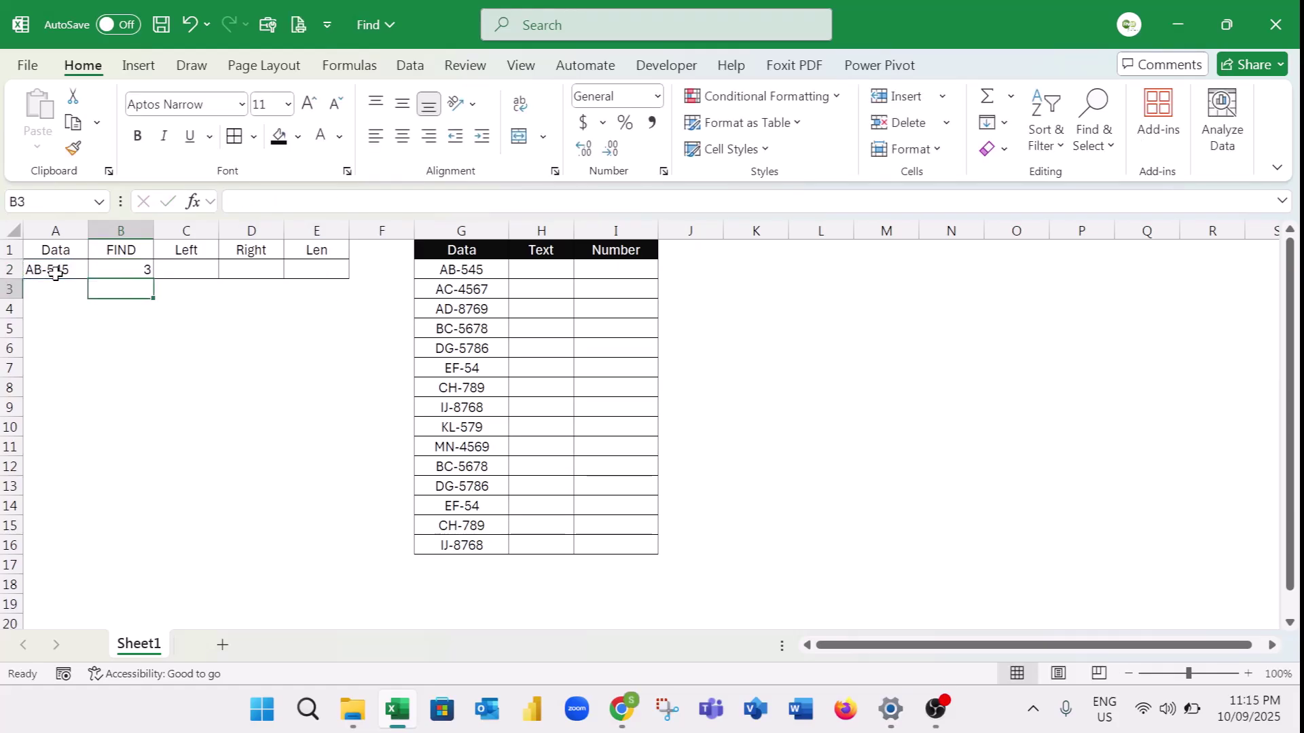
pyautogui.click(124, 270)
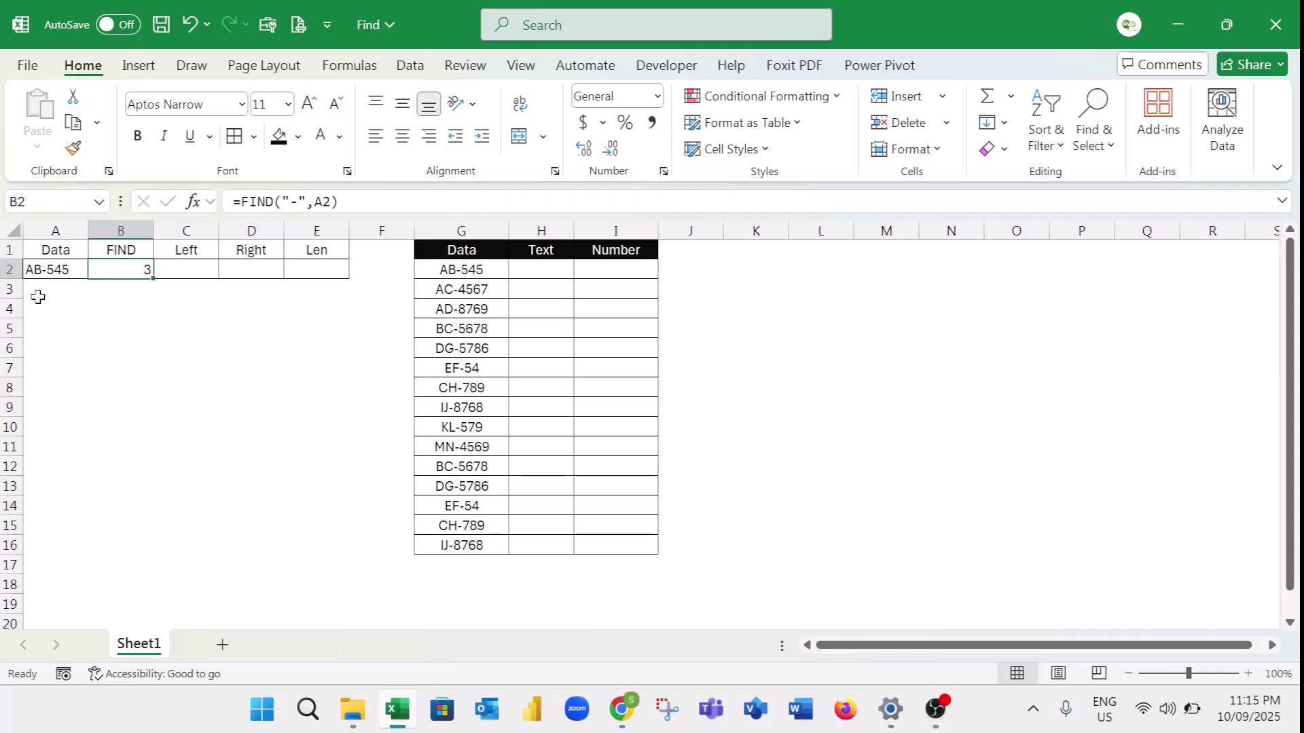
pyautogui.click(400, 136)
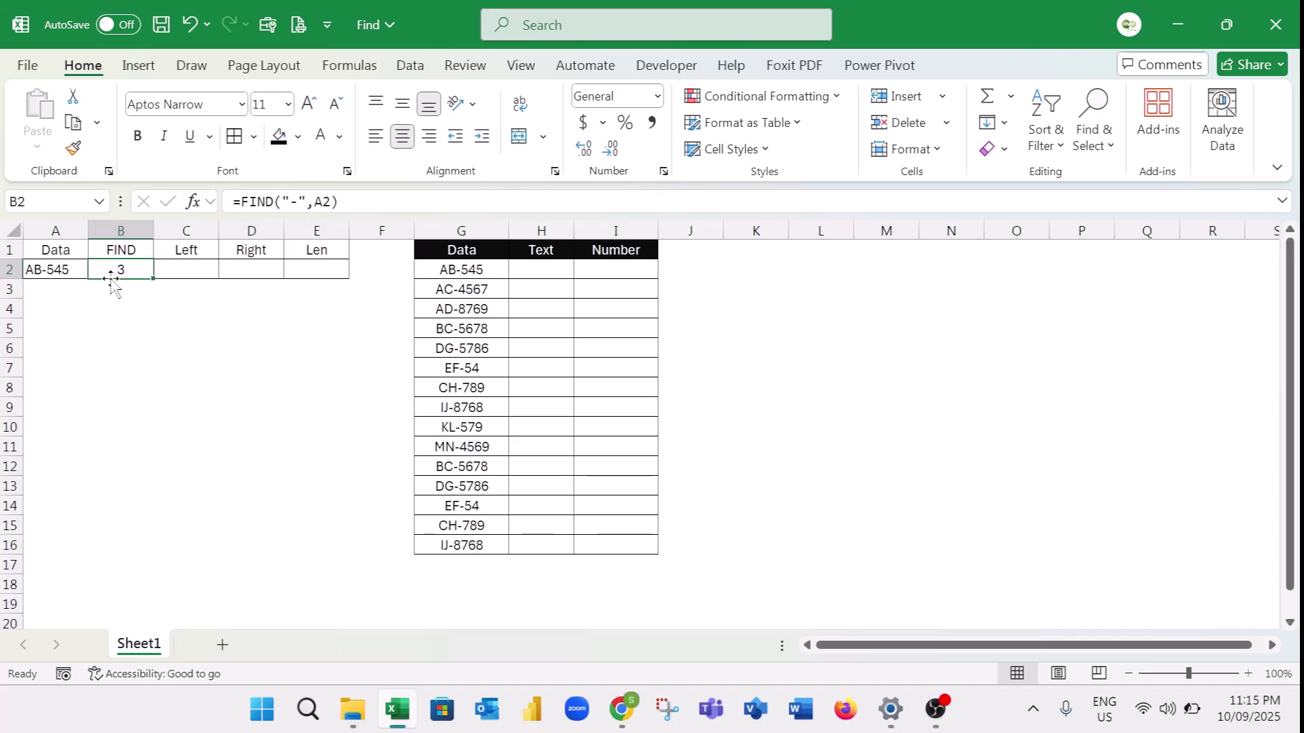
# Step: Enter =LEFT(A2,2) in C2 to extract the first two characters of the code
pyautogui.click(175, 269)
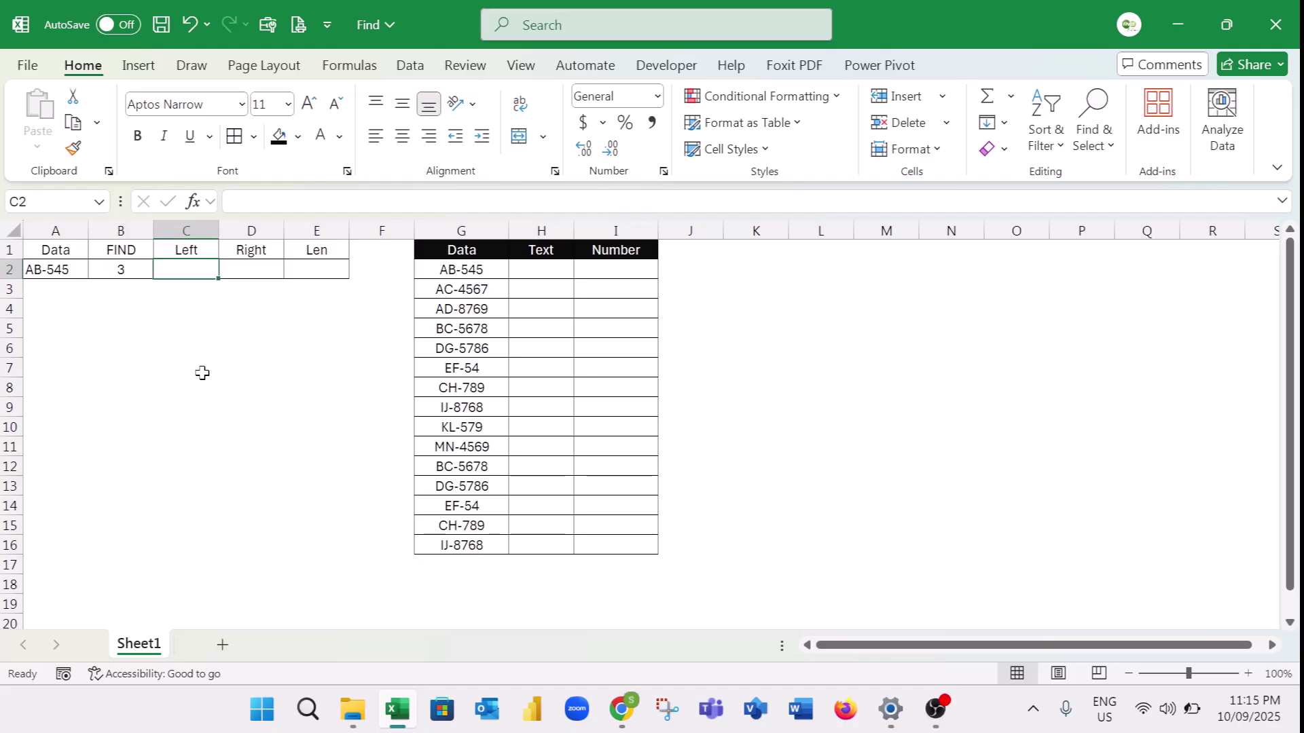
pyautogui.write('=L')
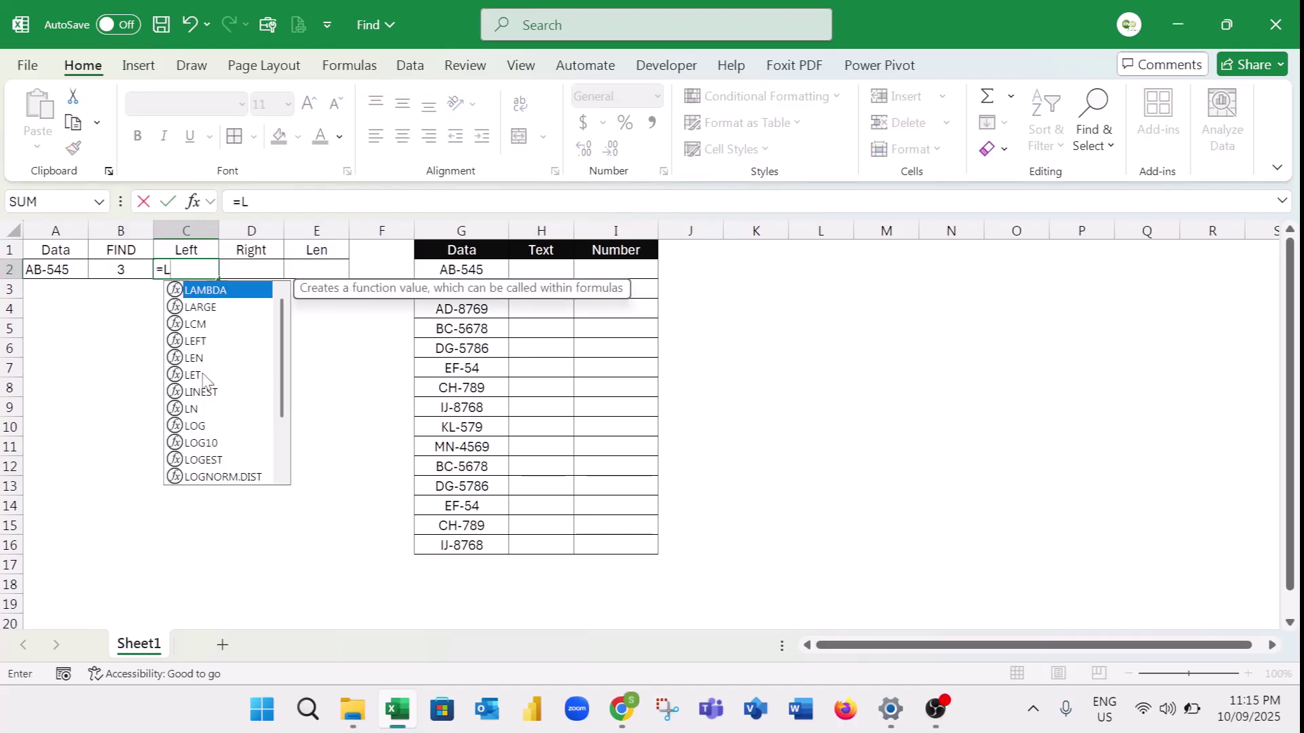
pyautogui.write('EFT')
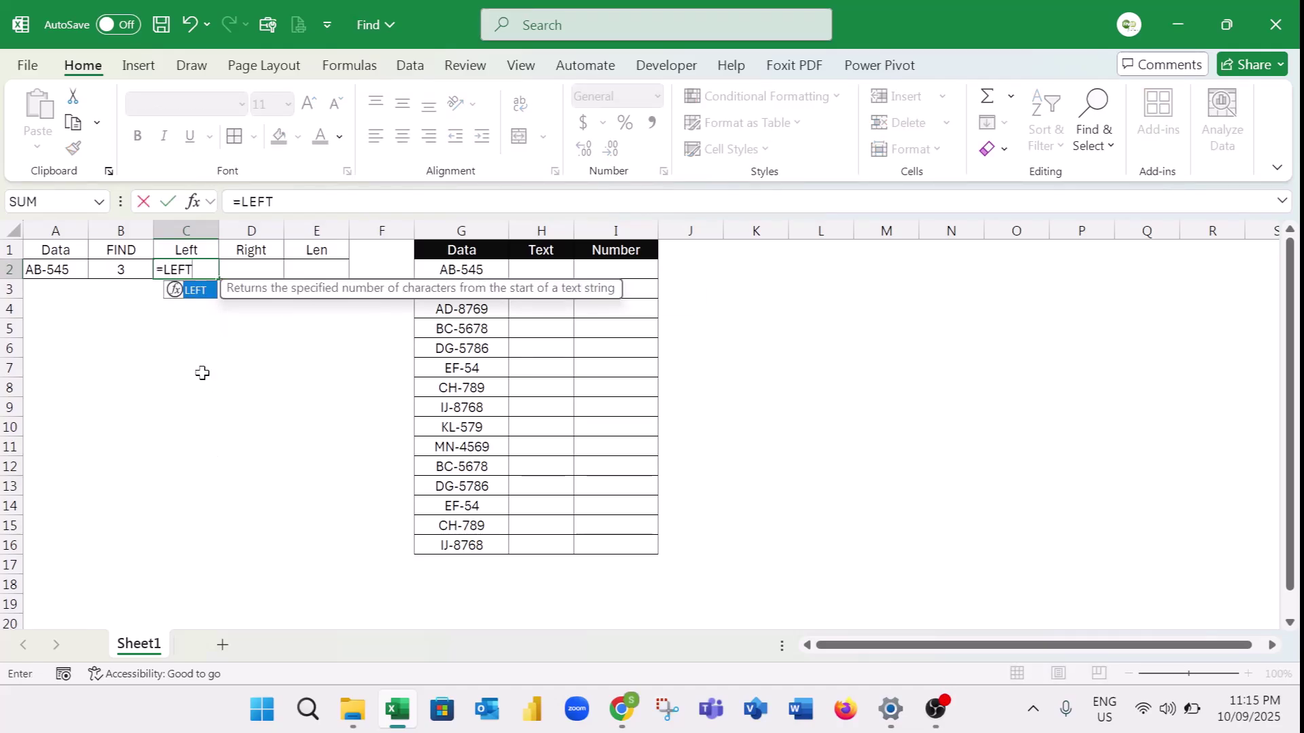
pyautogui.doubleClick(194, 292)
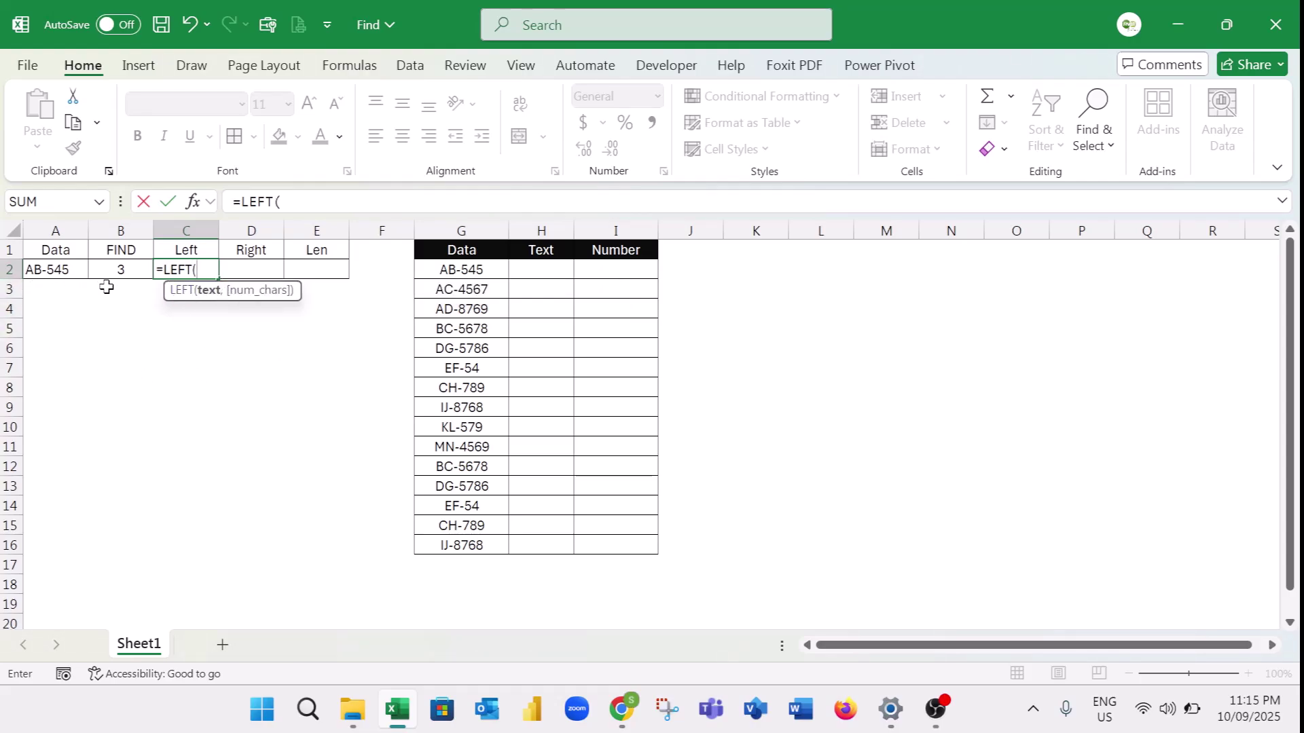
pyautogui.click(52, 271)
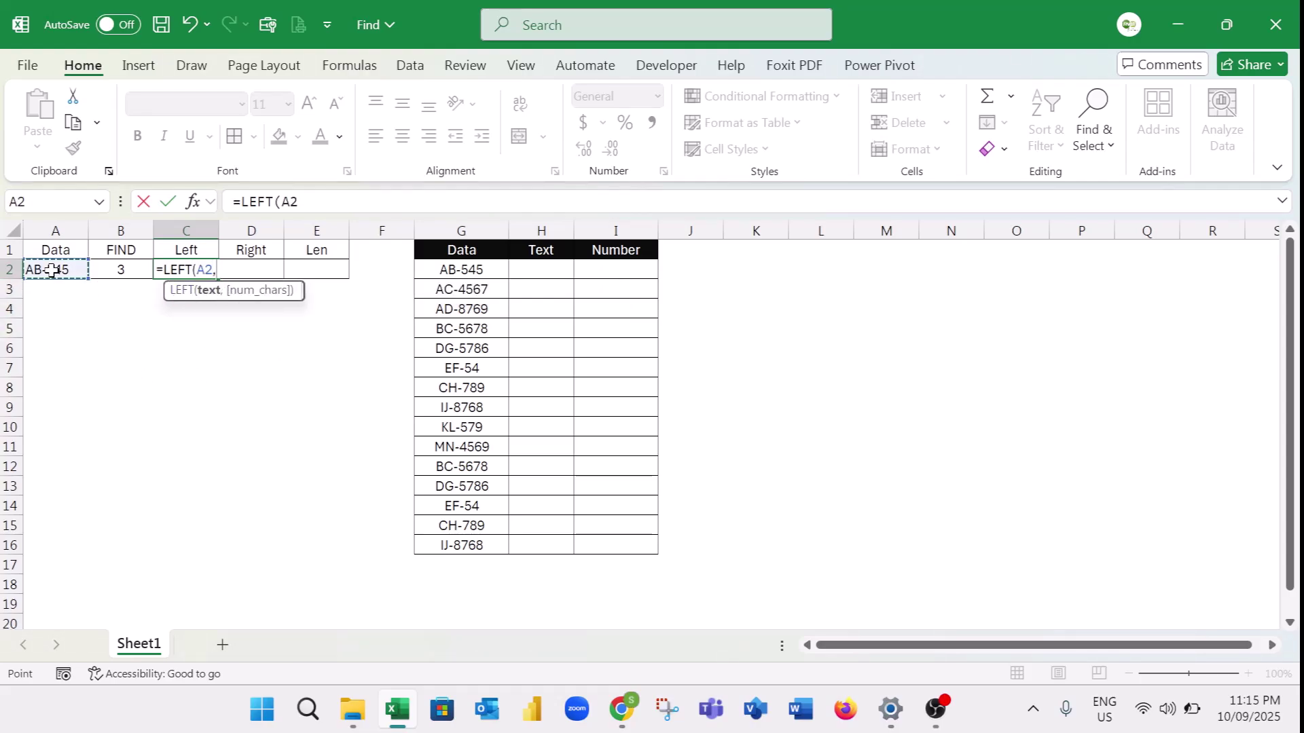
pyautogui.write(',2)')
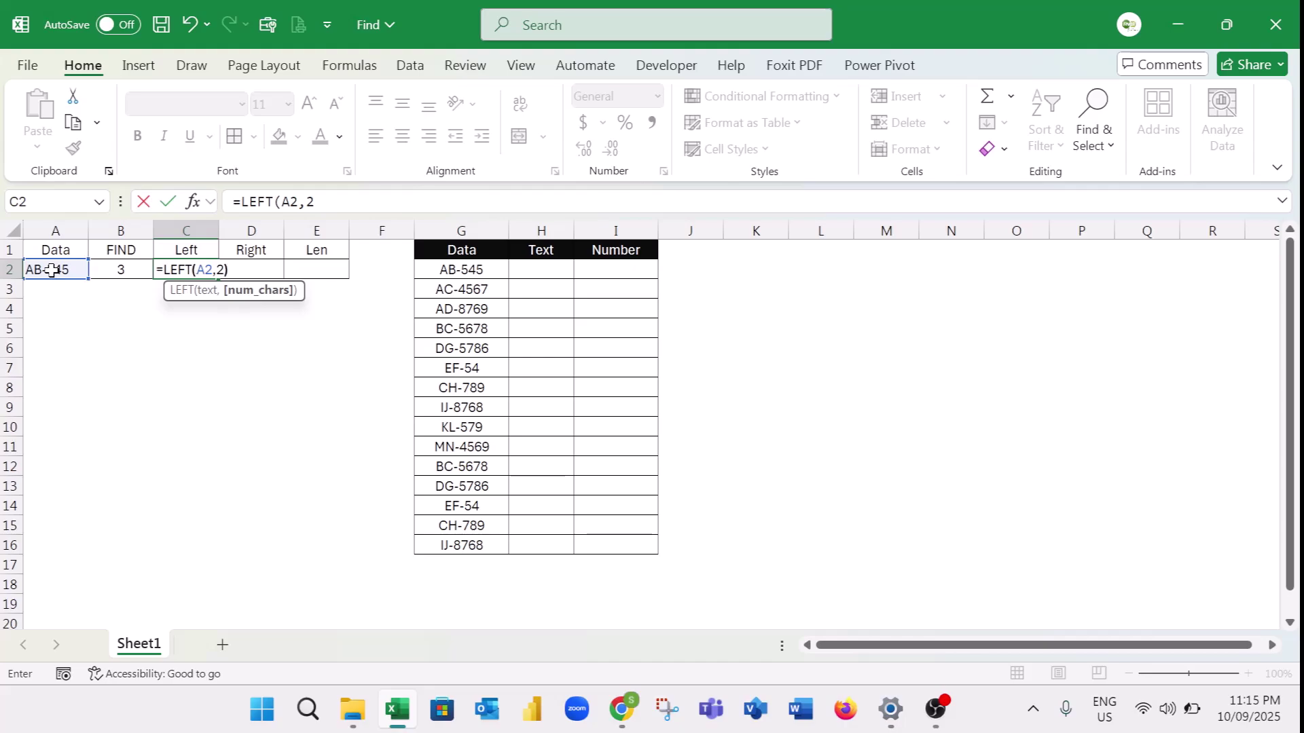
pyautogui.click(292, 202)
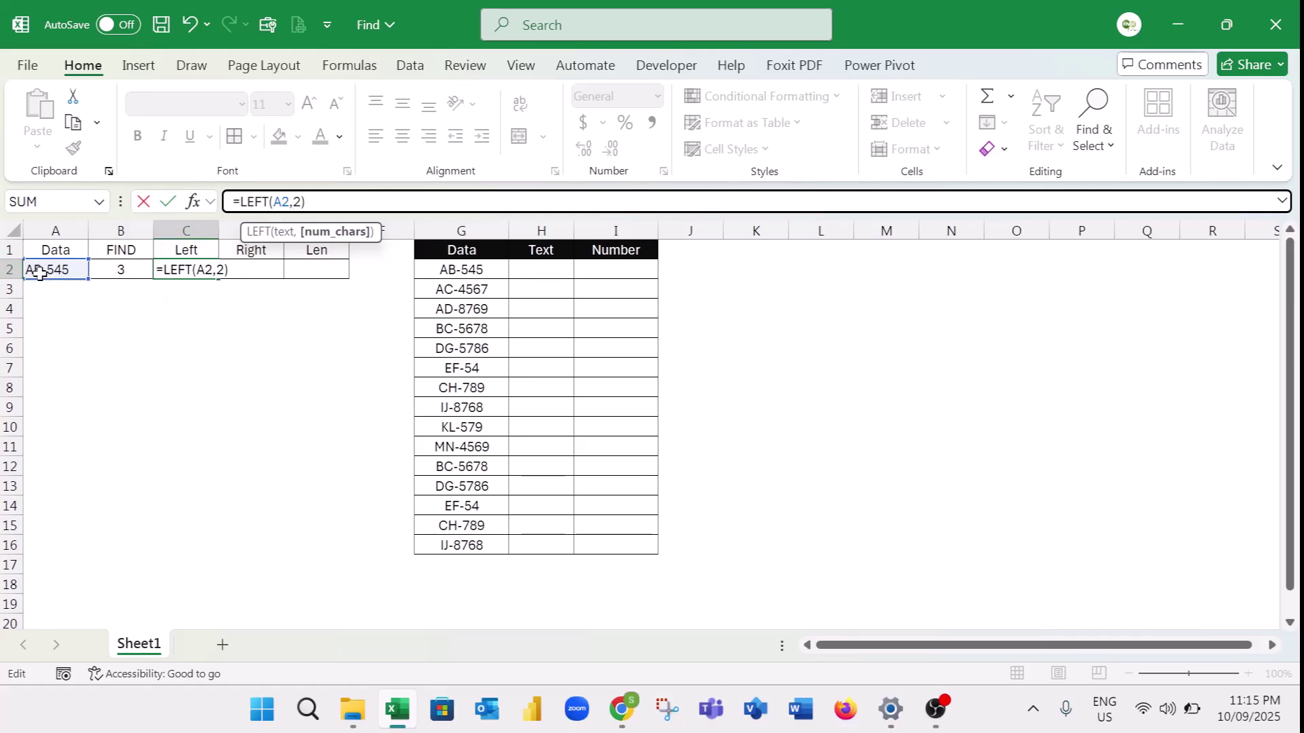
pyautogui.press('Return')
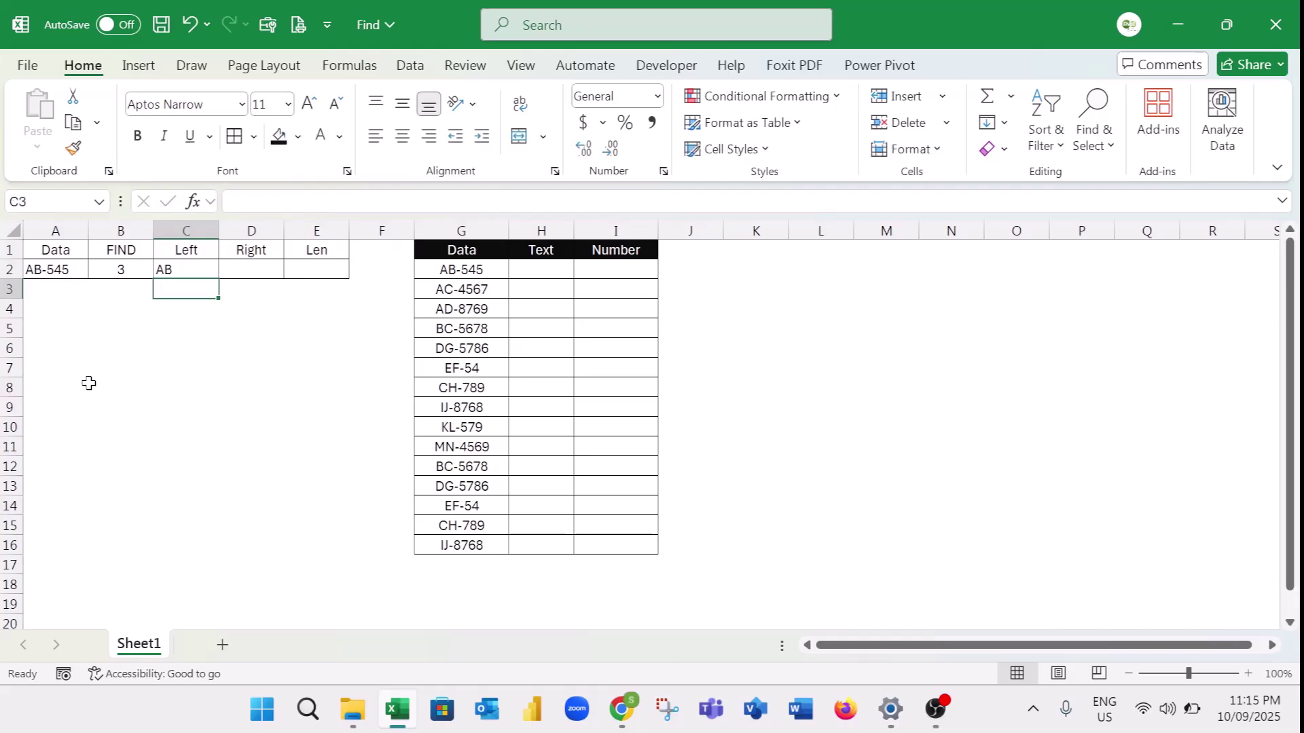
pyautogui.click(184, 269)
# Step: Enter =RIGHT(A2,3) in D2 to extract the last three characters of the code, and center the cell's content
pyautogui.click(253, 265)
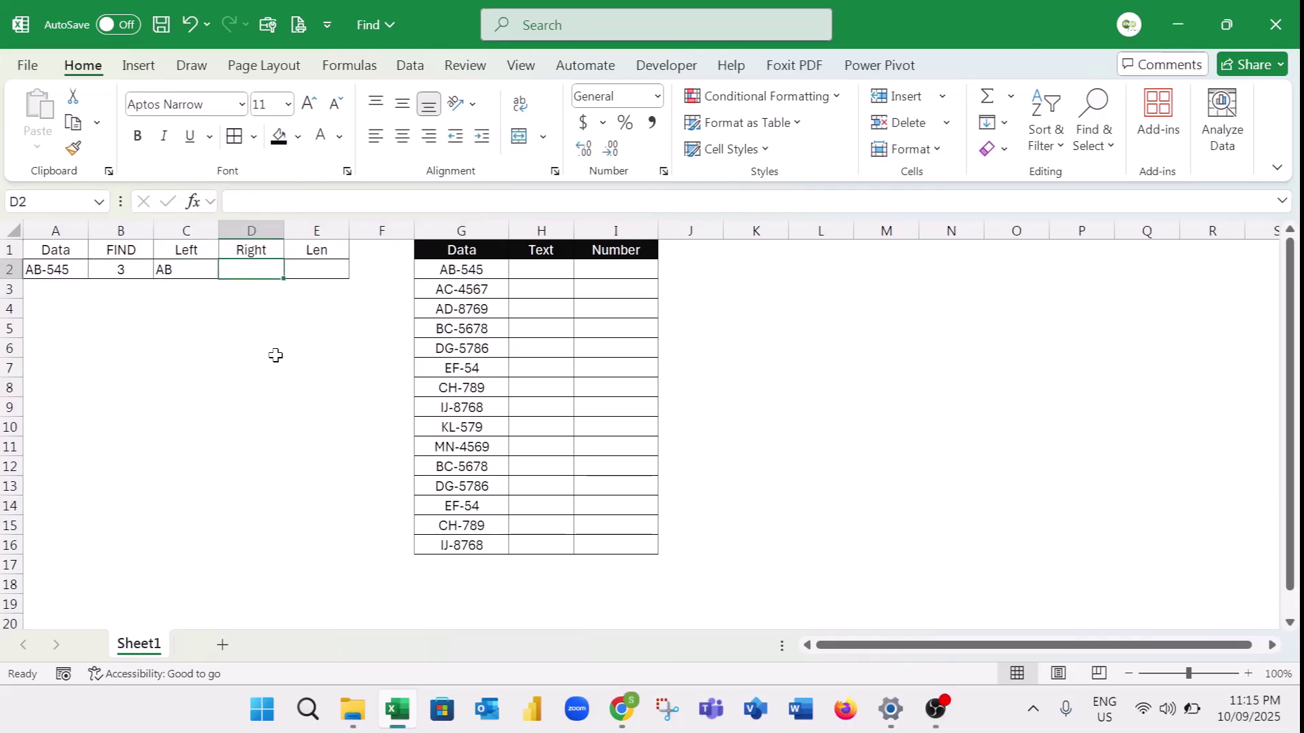
pyautogui.write('=R')
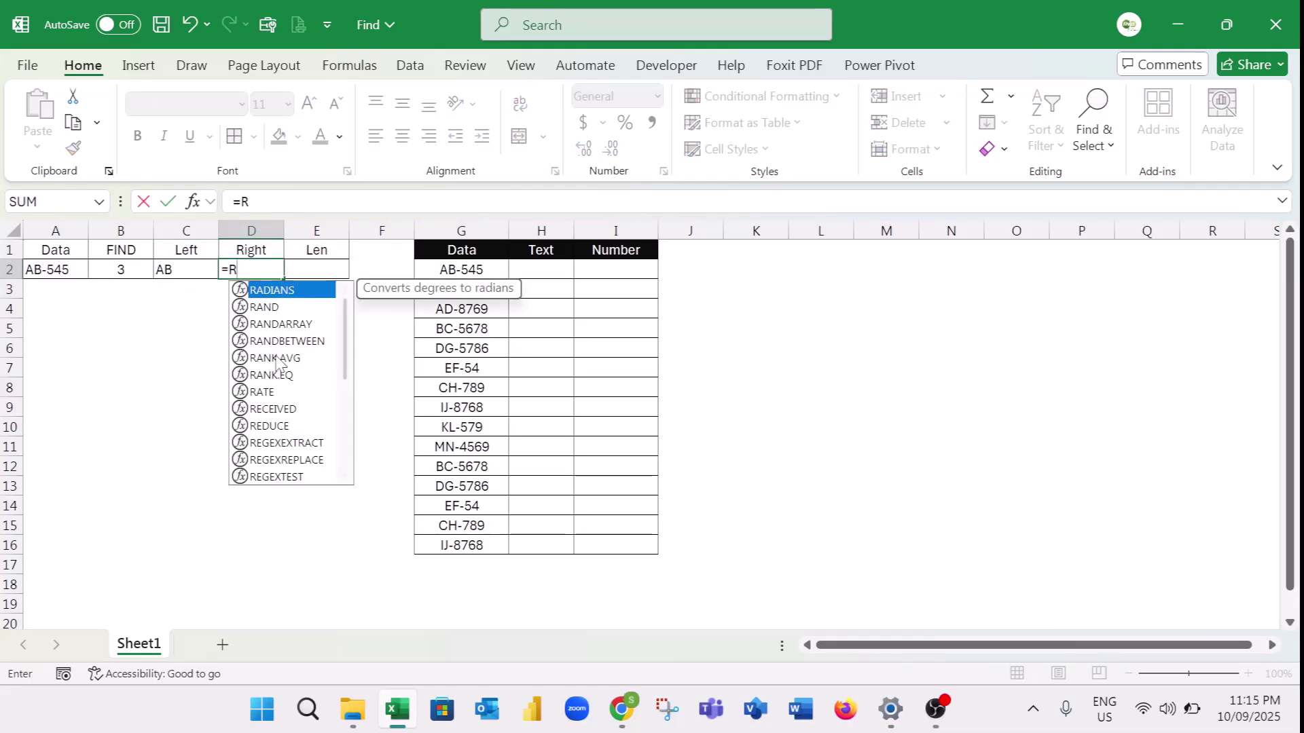
pyautogui.write('IGHT')
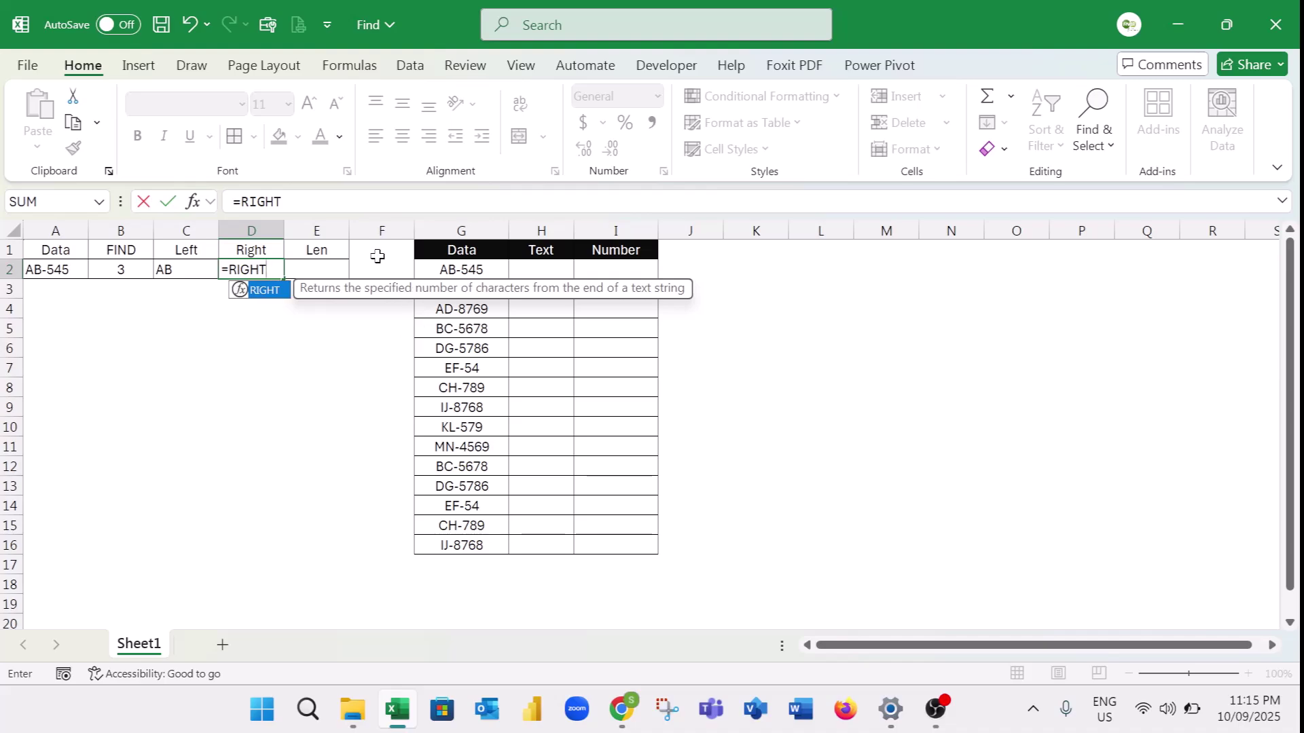
pyautogui.doubleClick(271, 291)
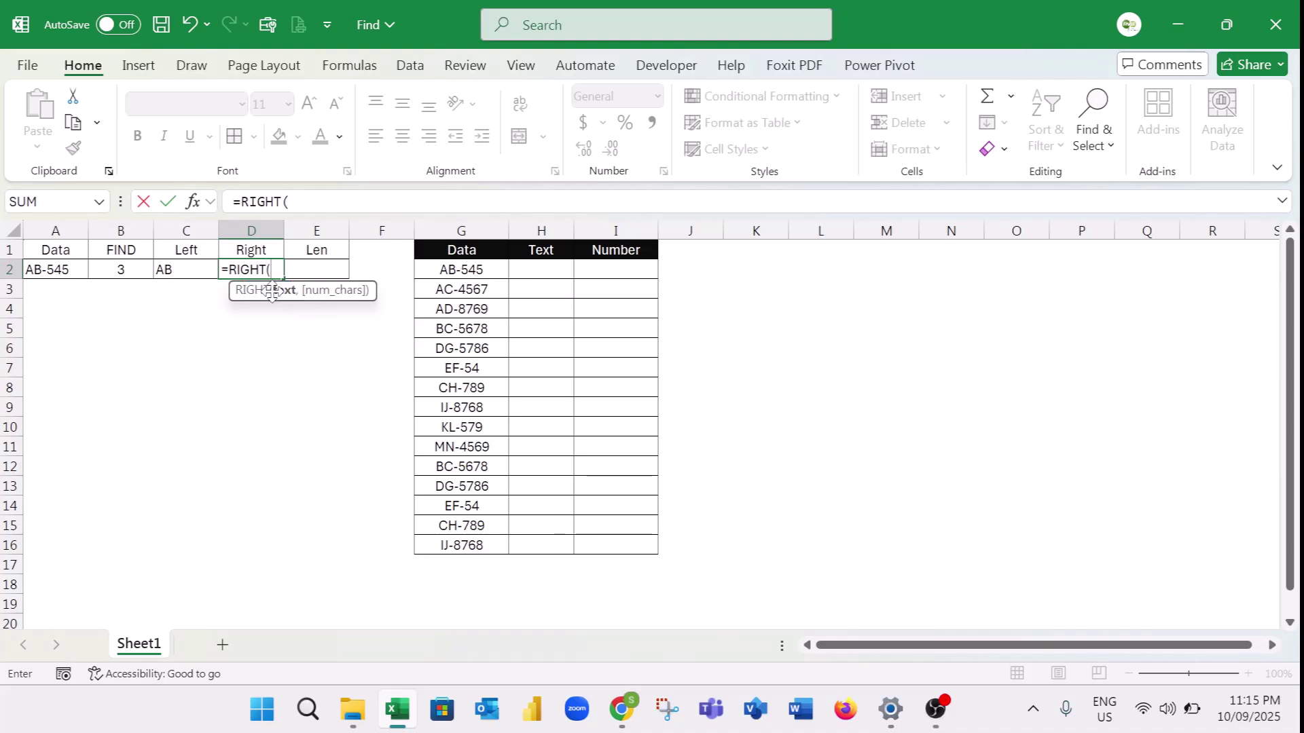
pyautogui.click(46, 271)
pyautogui.write(',3')
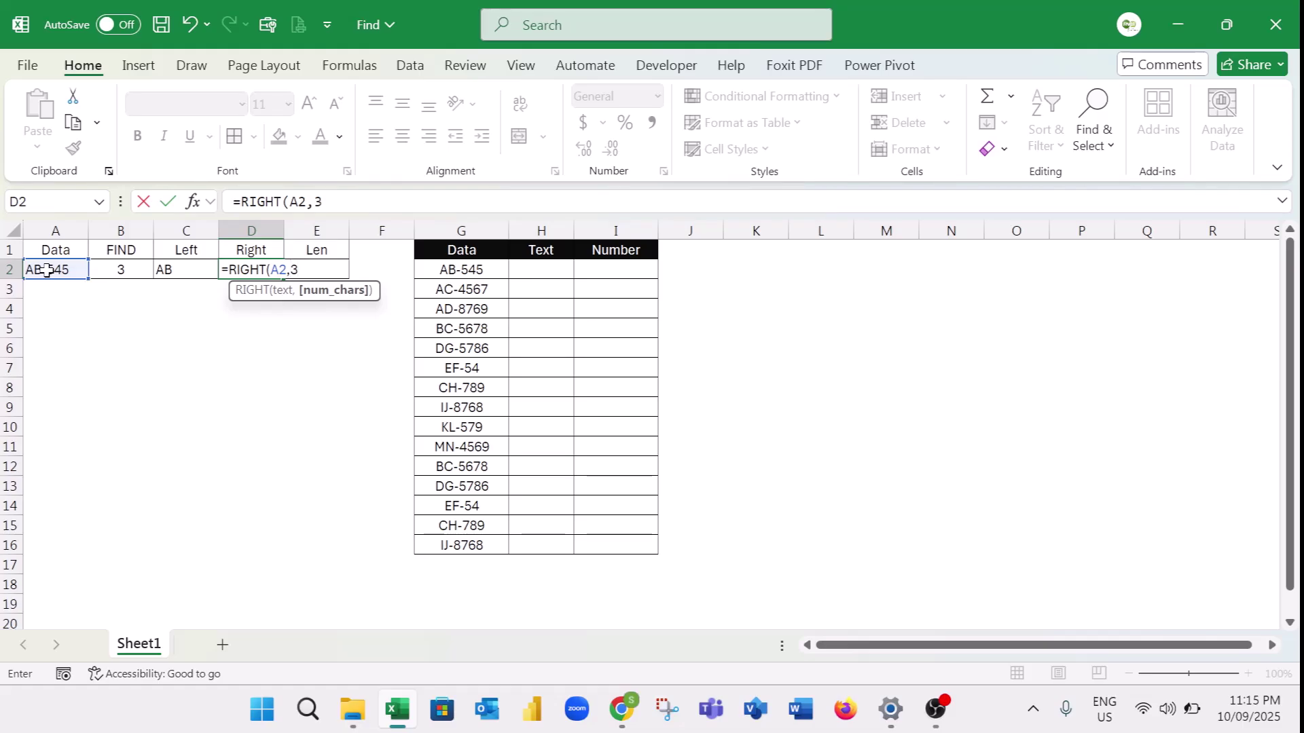
pyautogui.press('Return')
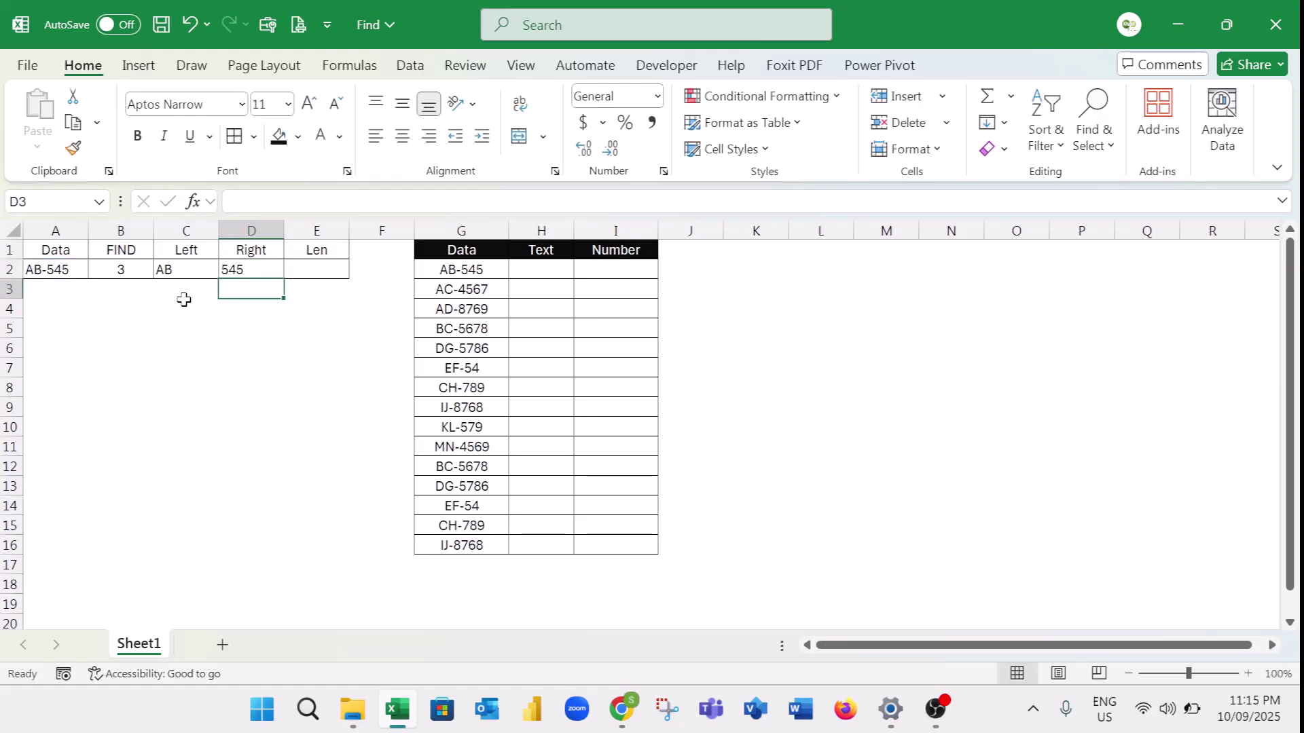
pyautogui.click(229, 270)
pyautogui.click(401, 138)
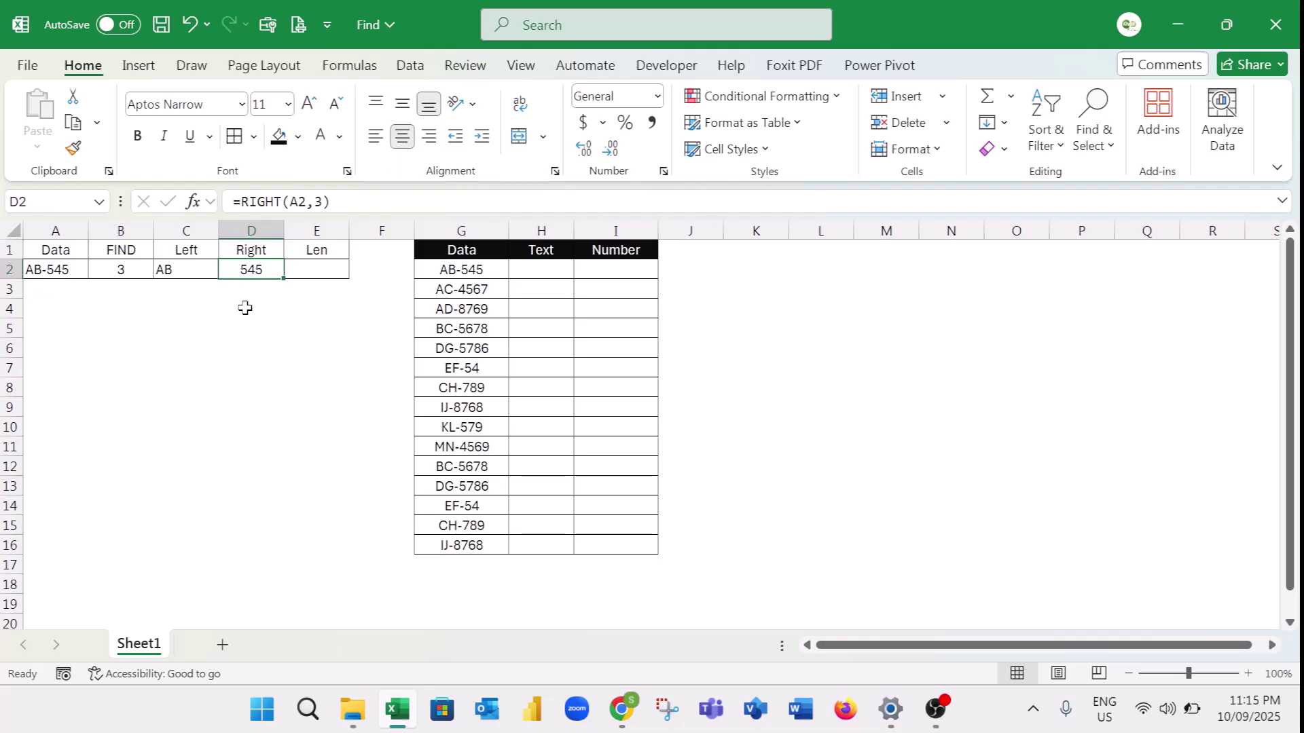
pyautogui.click(307, 202)
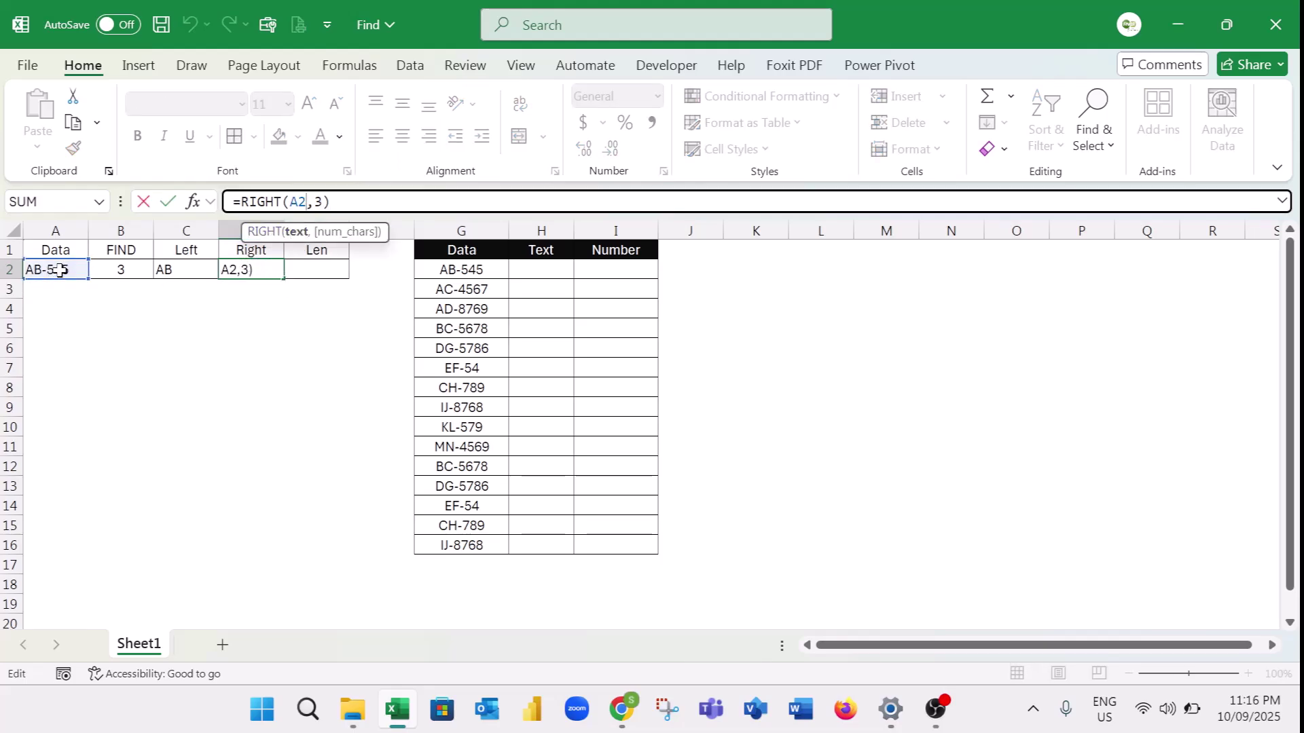
pyautogui.press('Return')
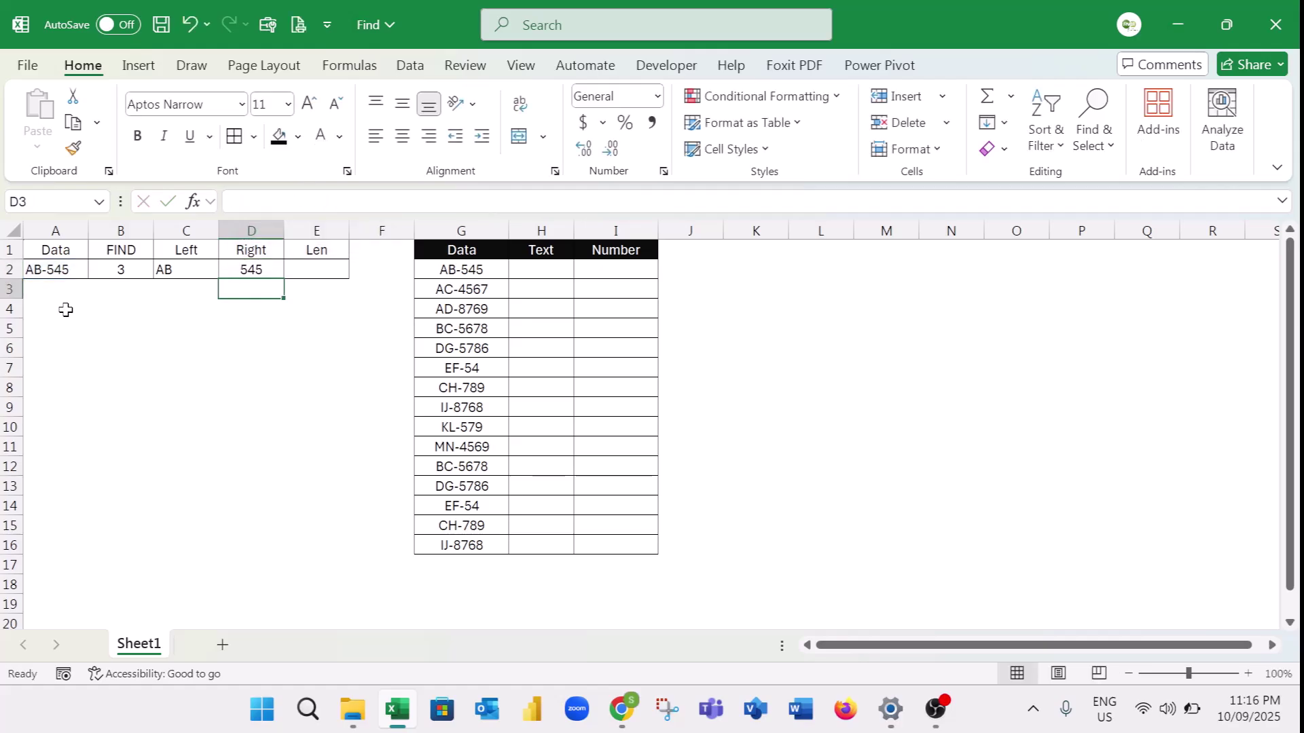
# Step: Enter =LEN(A2) in E2 to count the characters of the code, and center the cell's content
pyautogui.click(317, 268)
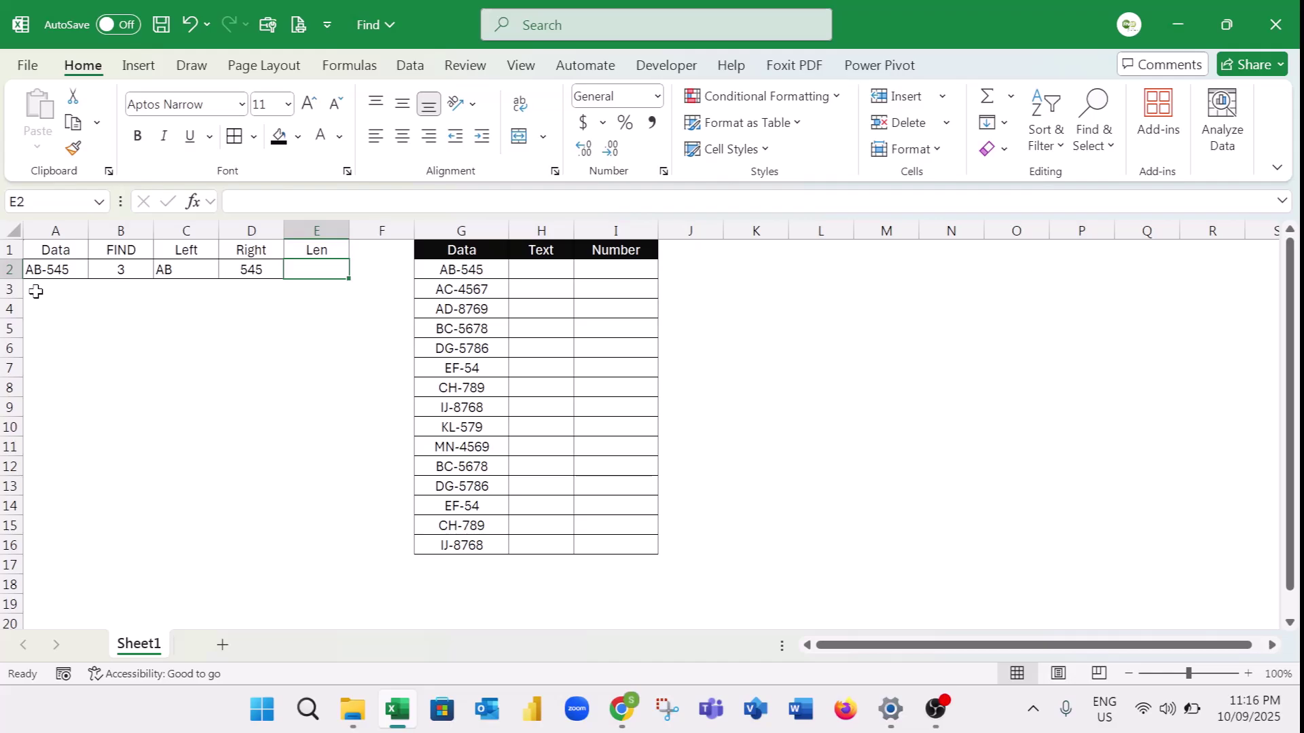
pyautogui.click(57, 273)
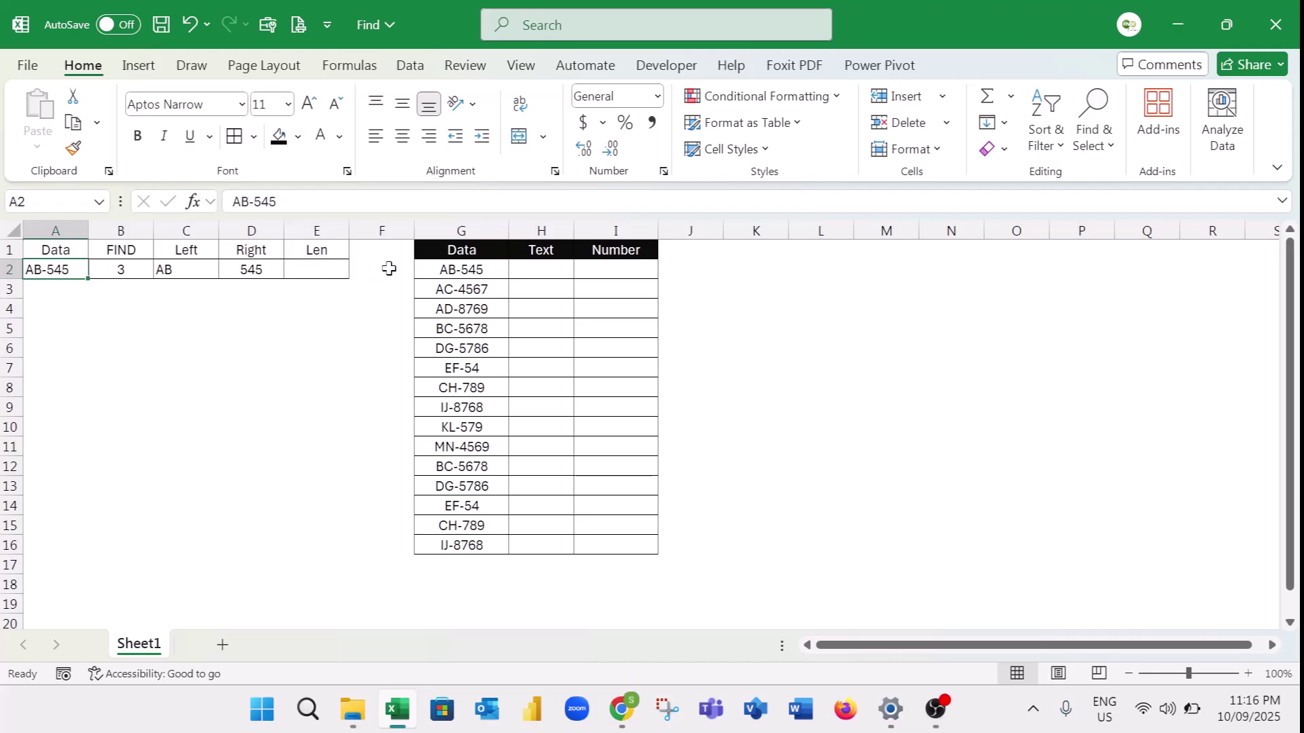
pyautogui.click(321, 272)
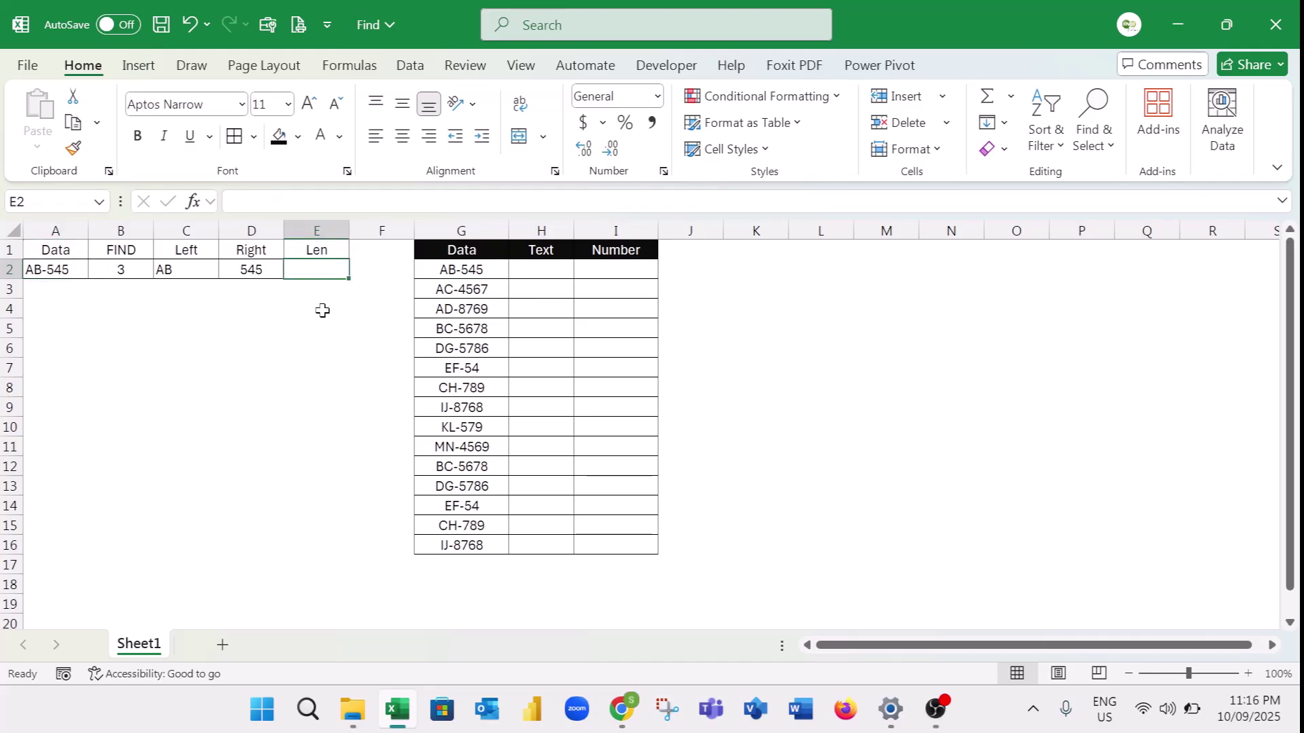
pyautogui.write('=')
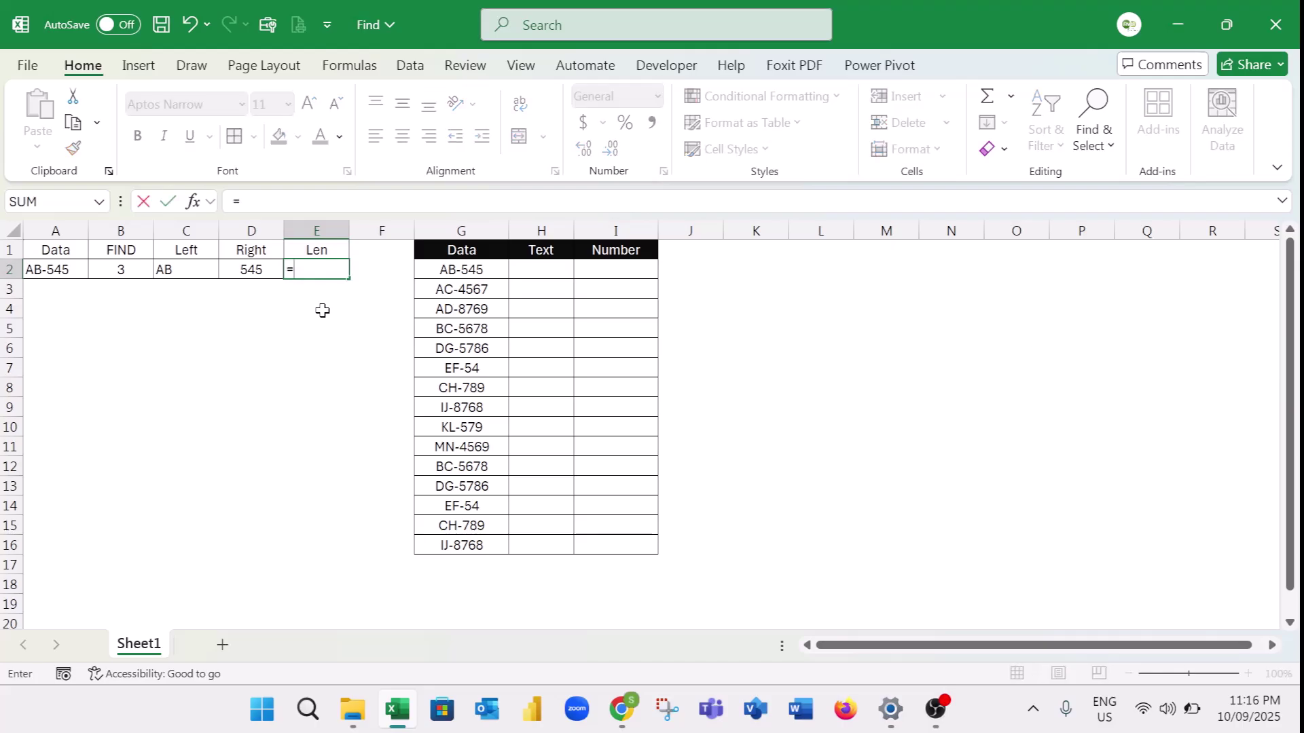
pyautogui.write('LEN')
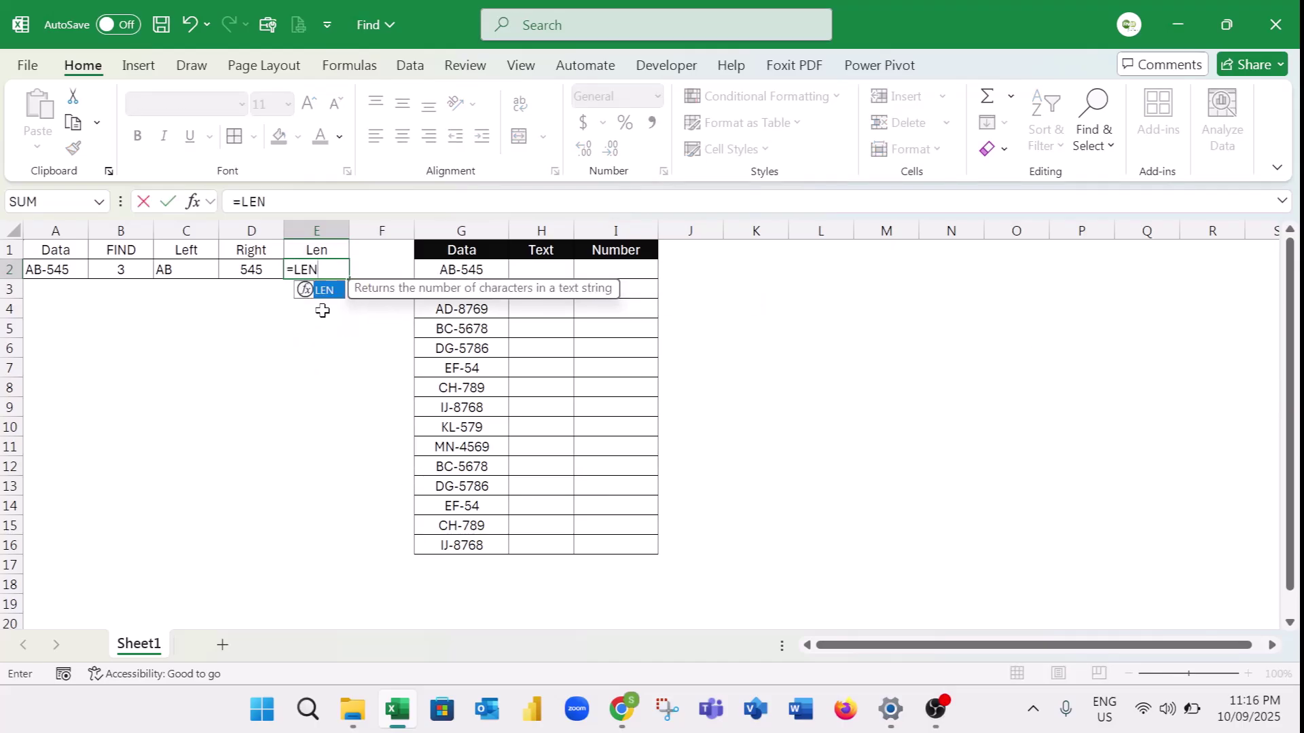
pyautogui.doubleClick(337, 291)
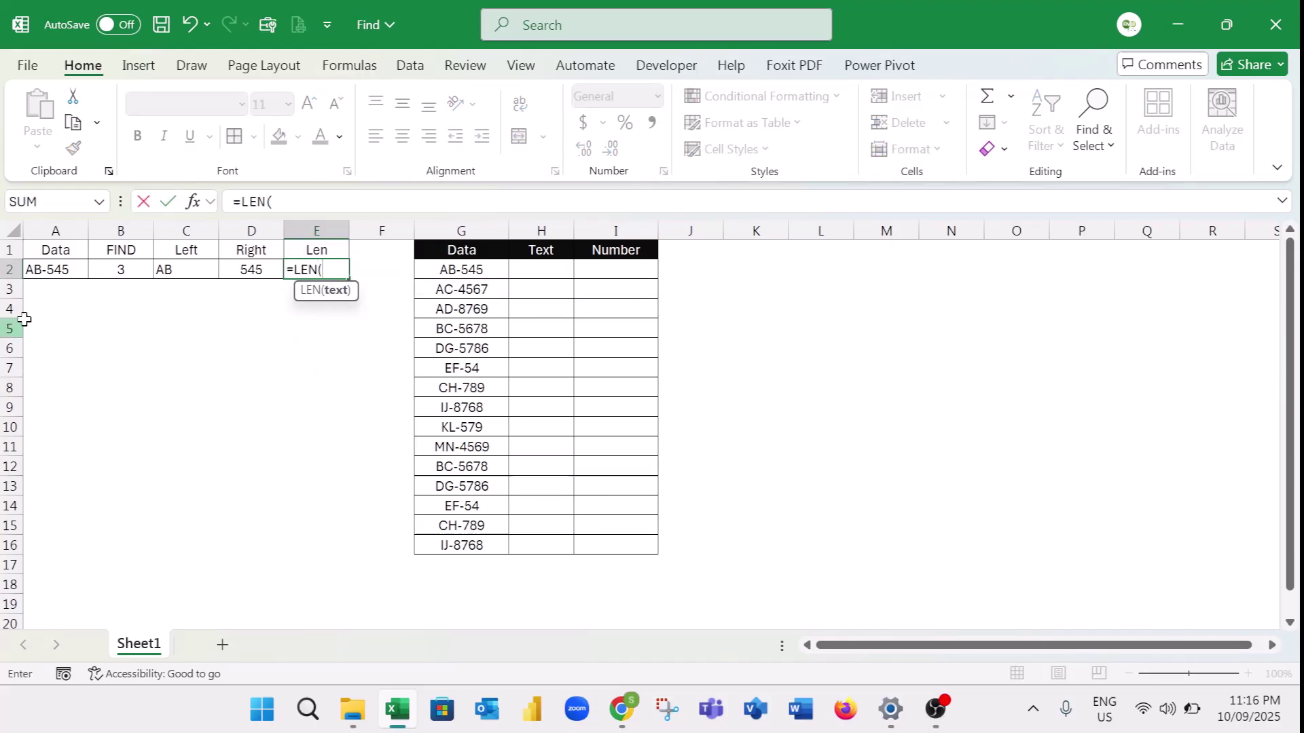
pyautogui.click(68, 271)
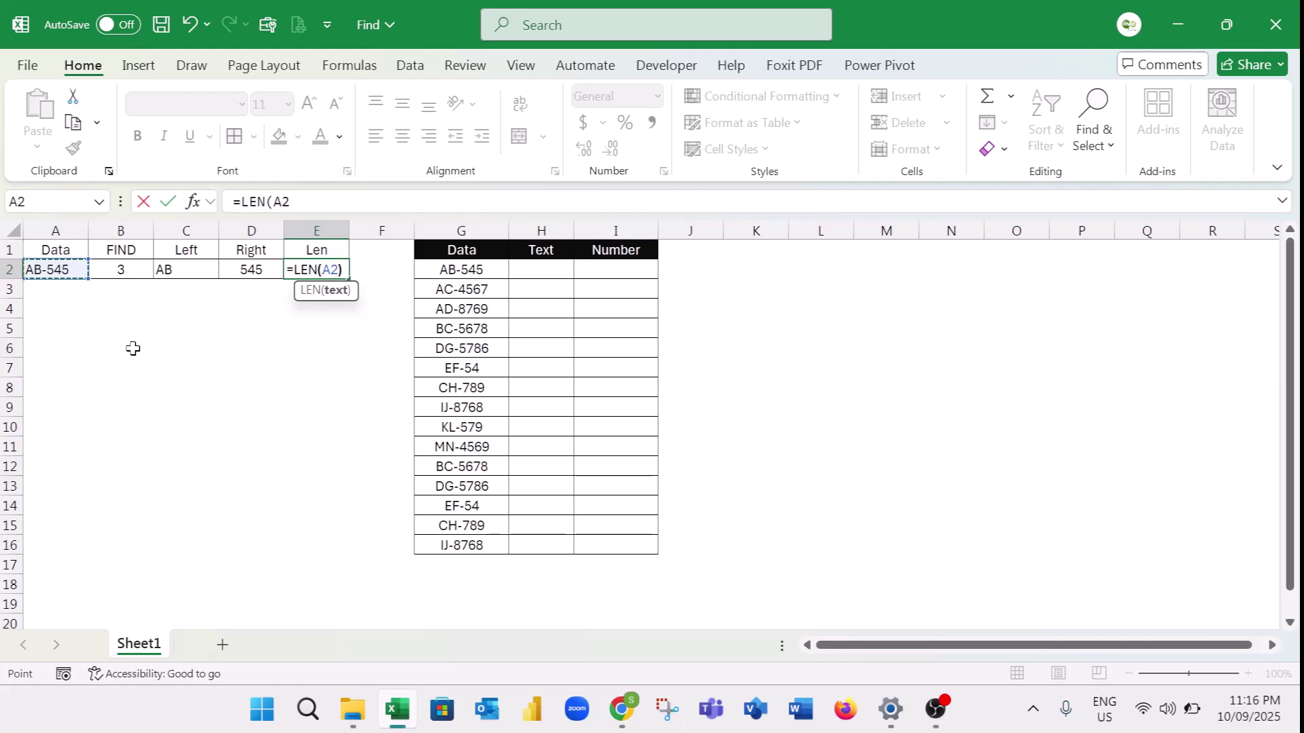
pyautogui.press('Return')
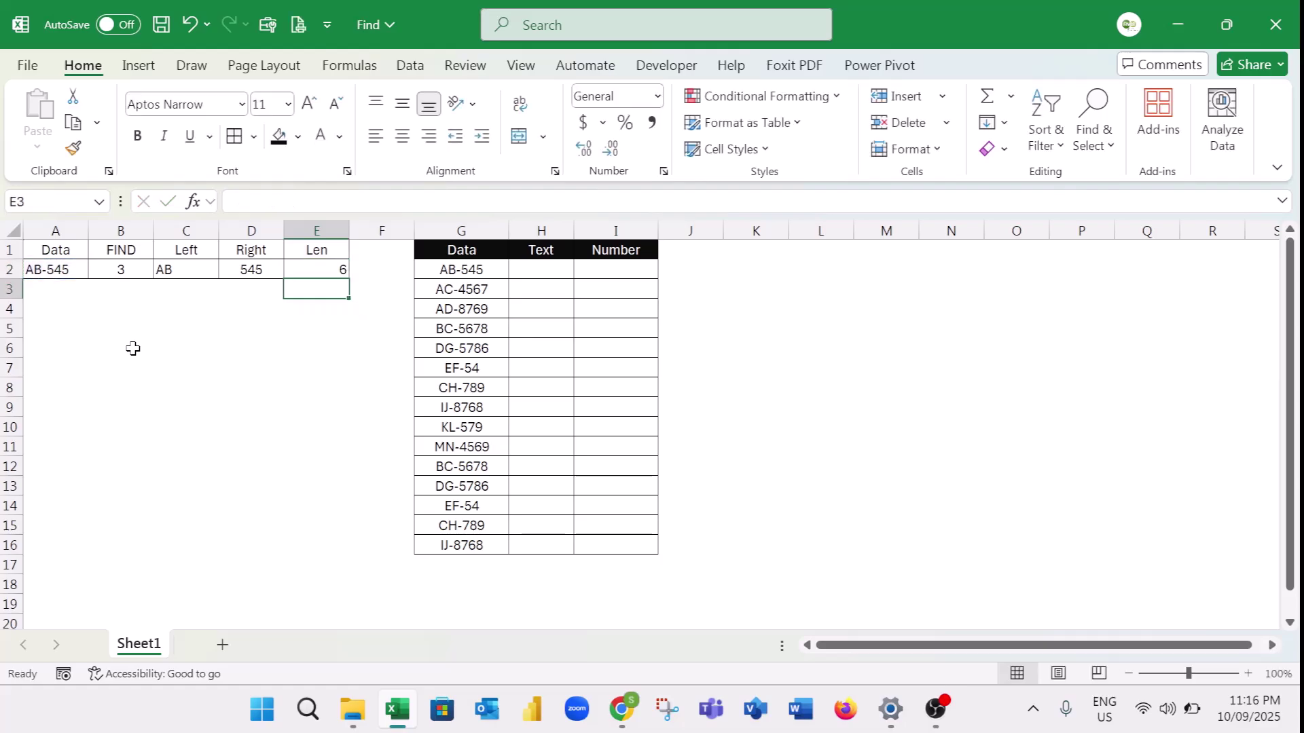
pyautogui.click(326, 269)
pyautogui.click(61, 272)
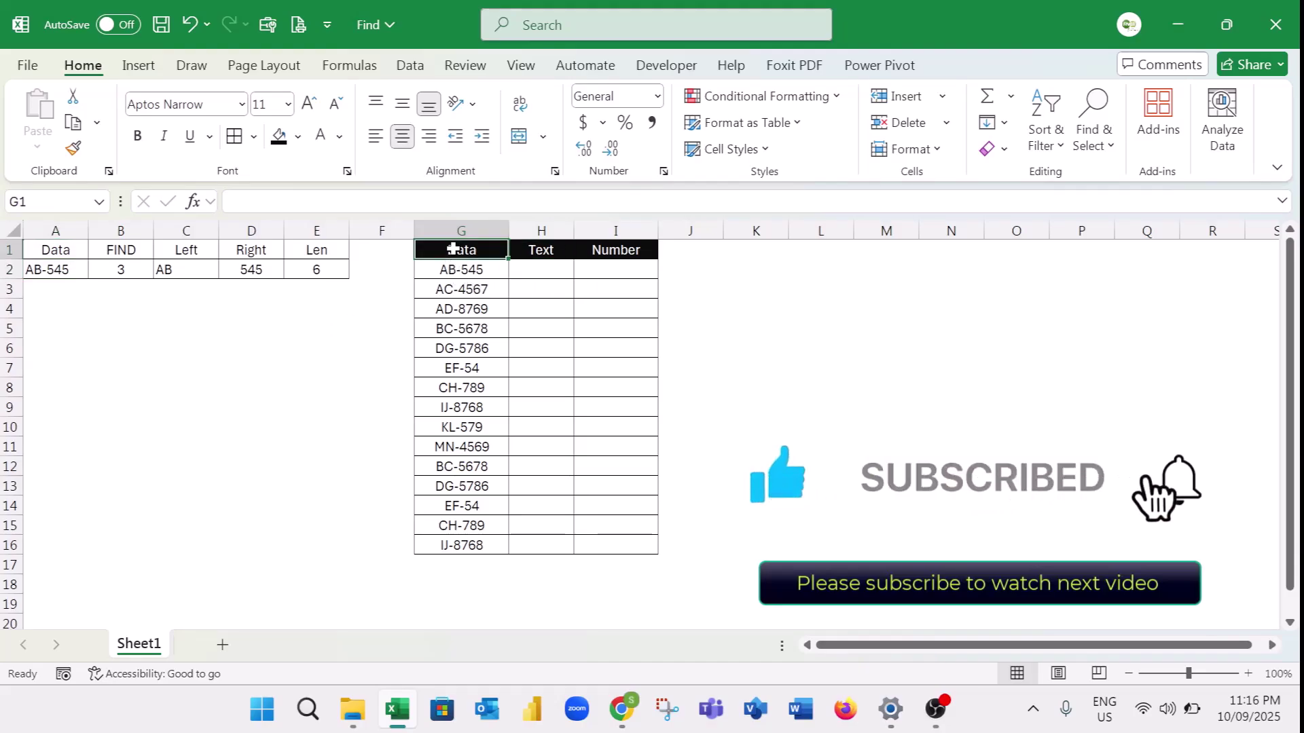
# Step: Start a FIND formula in H2, the first cell of the Text column
pyautogui.moveTo(451, 250); pyautogui.dragTo(618, 545)
pyautogui.click(531, 270)
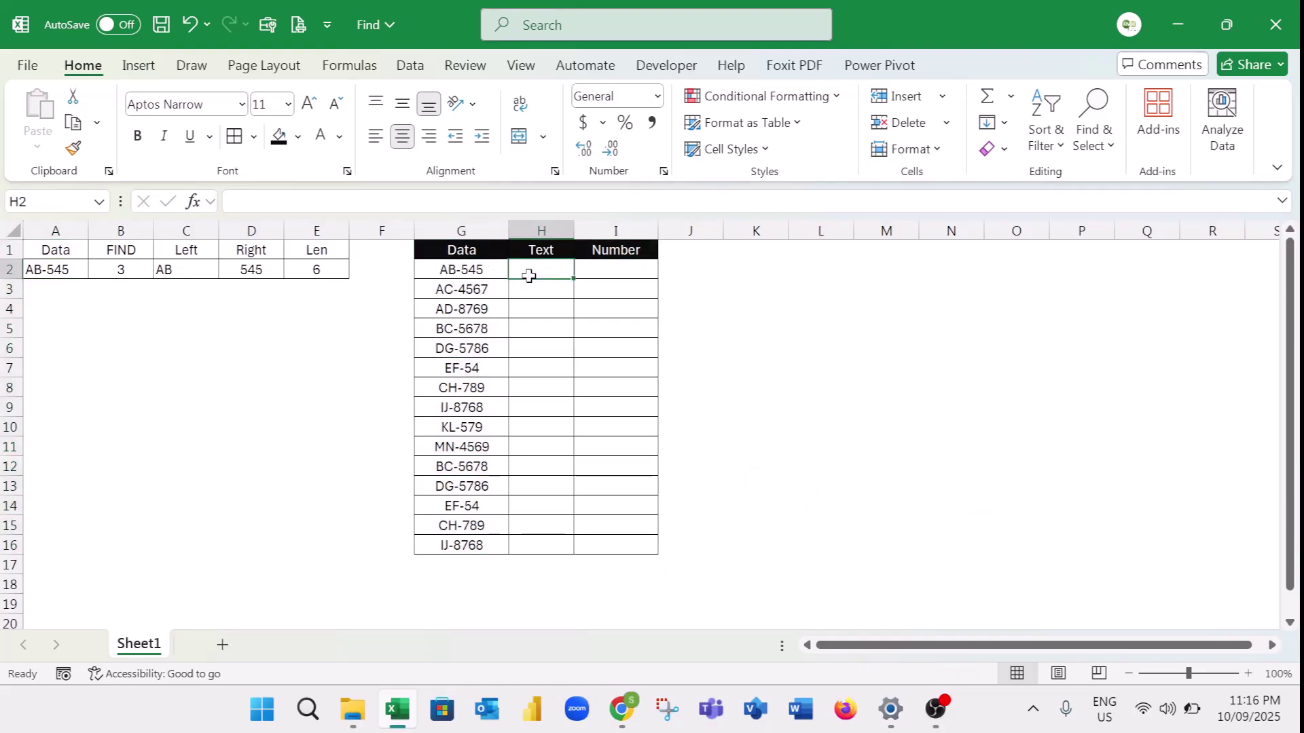
pyautogui.write('=')
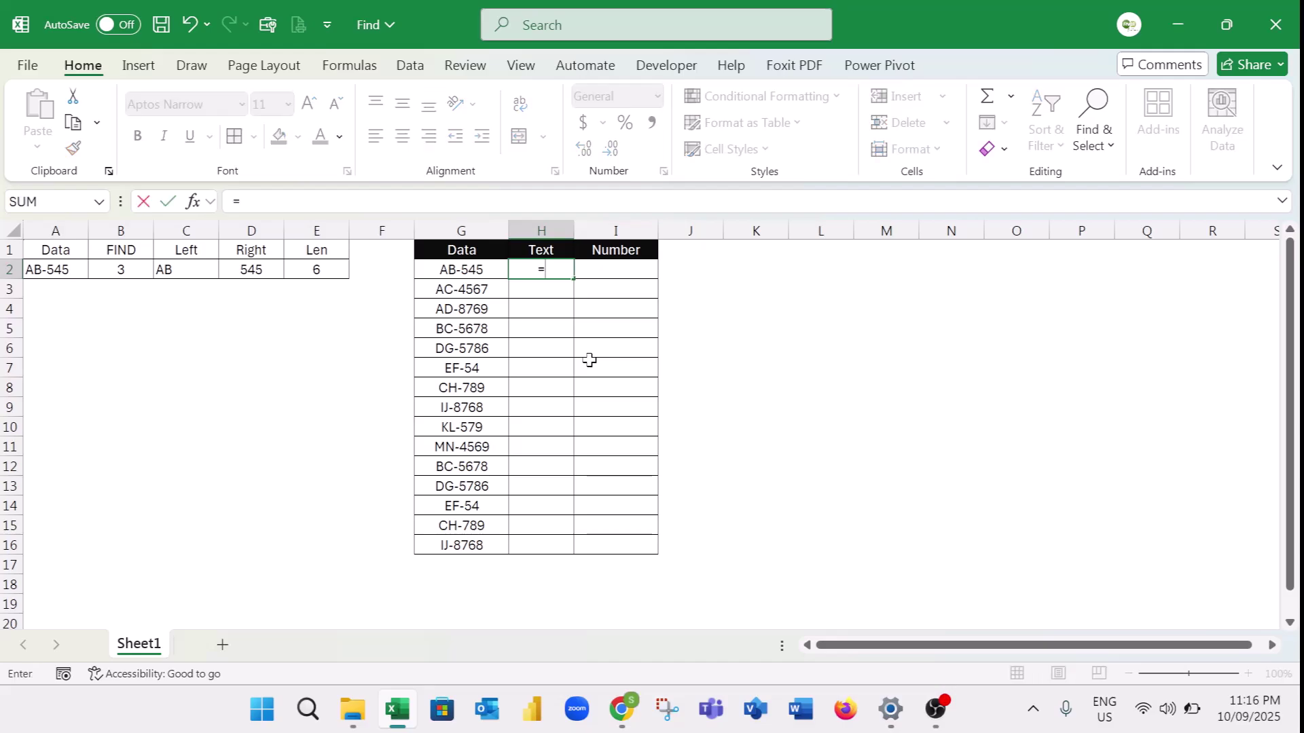
pyautogui.write('FIN')
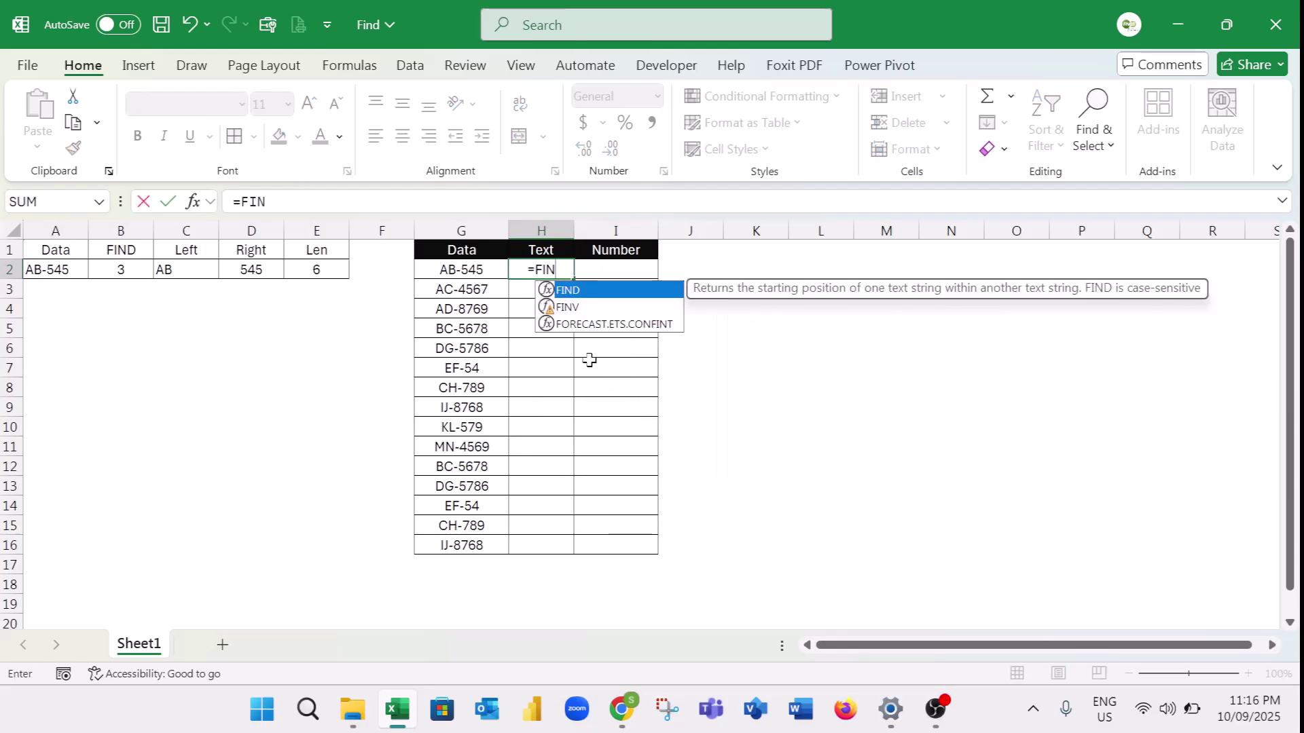
pyautogui.doubleClick(574, 291)
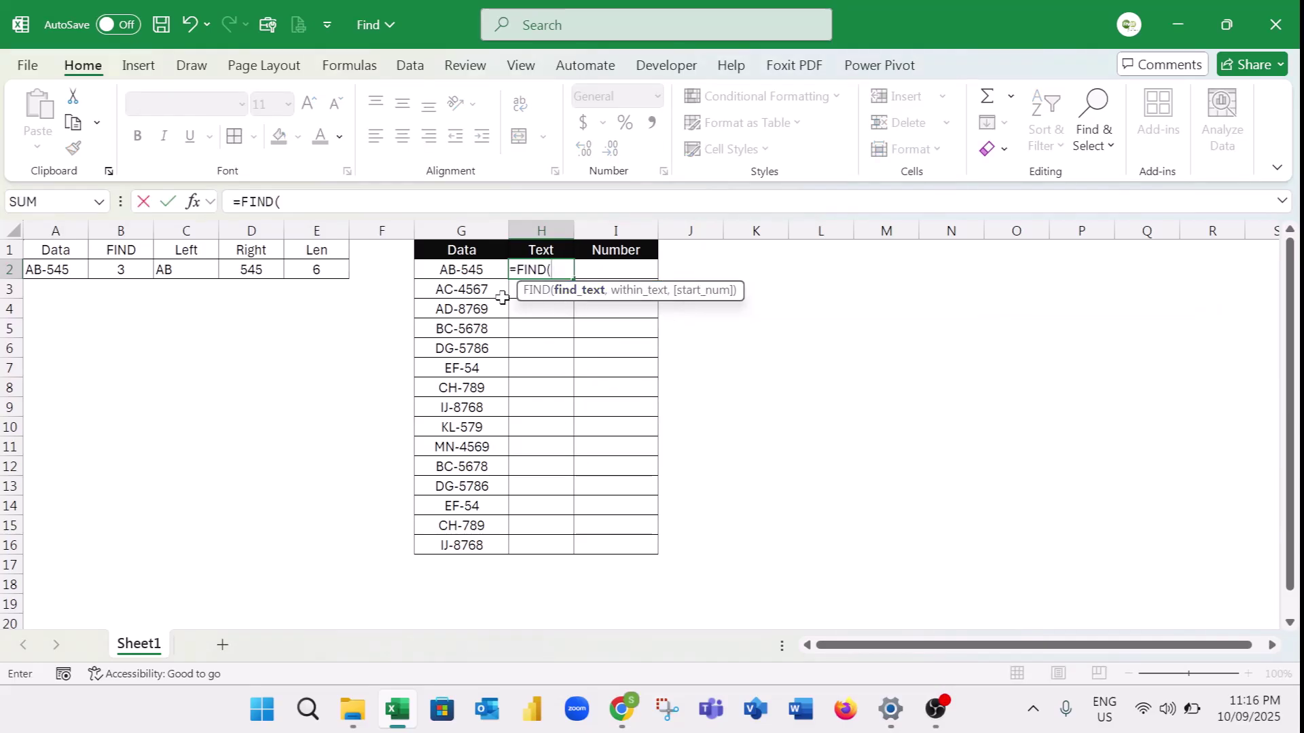
pyautogui.click(473, 272)
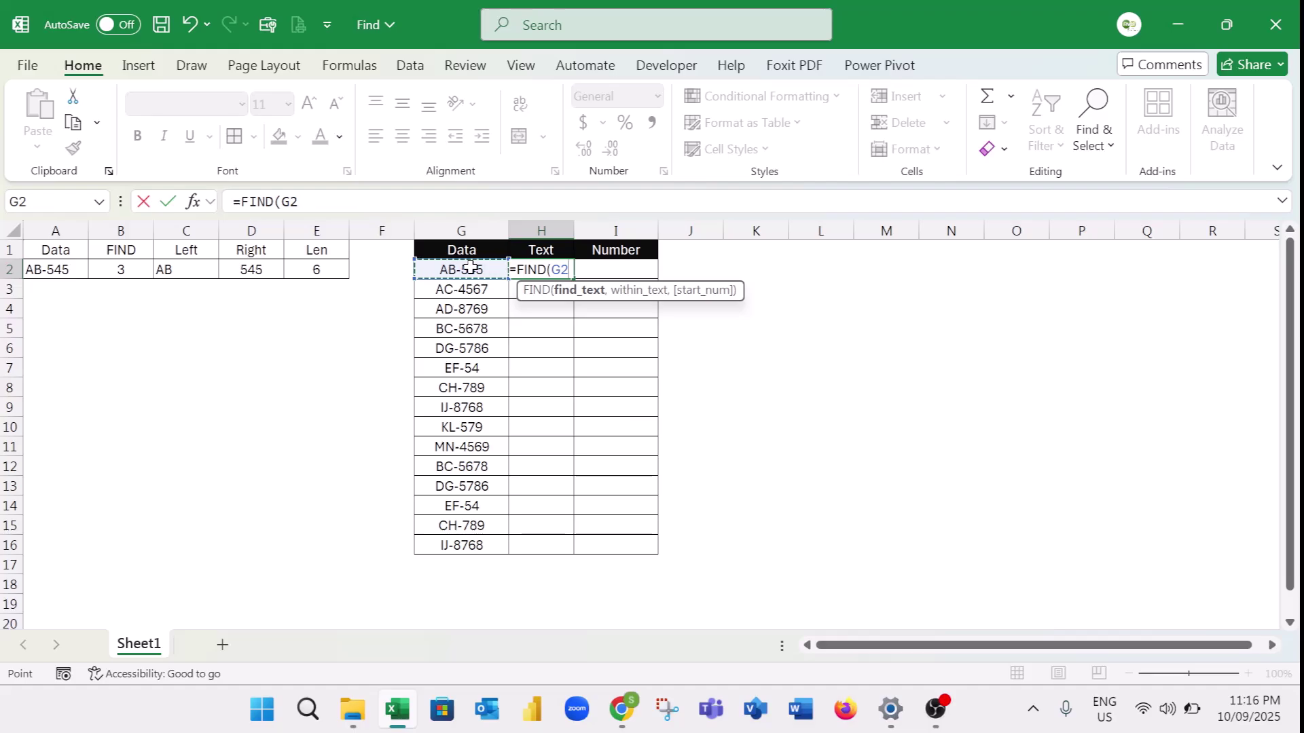
pyautogui.write(',')
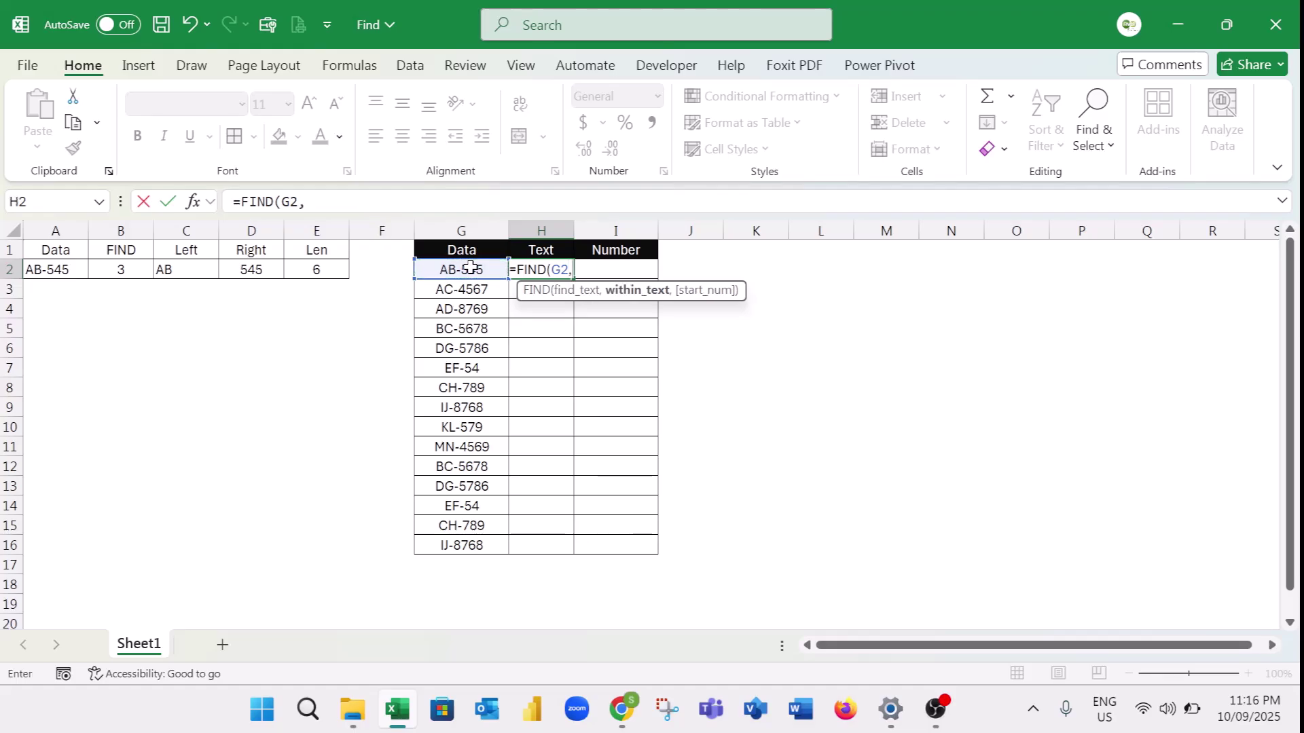
pyautogui.press('BackSpace')
pyautogui.press('BackSpace')
pyautogui.press('BackSpace')
# Step: Complete the formula in H2 as =FIND("-",G2) to locate the hyphen in the first code
pyautogui.write('"')
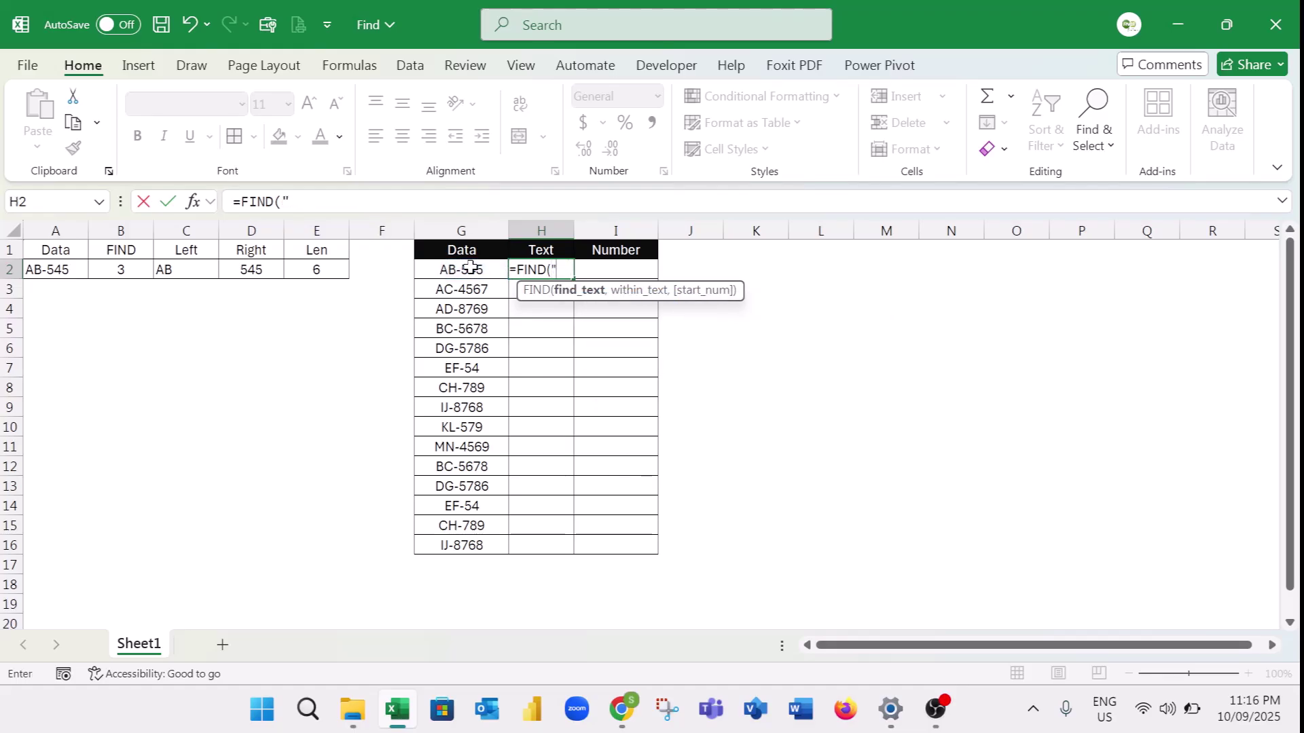
pyautogui.write('-",')
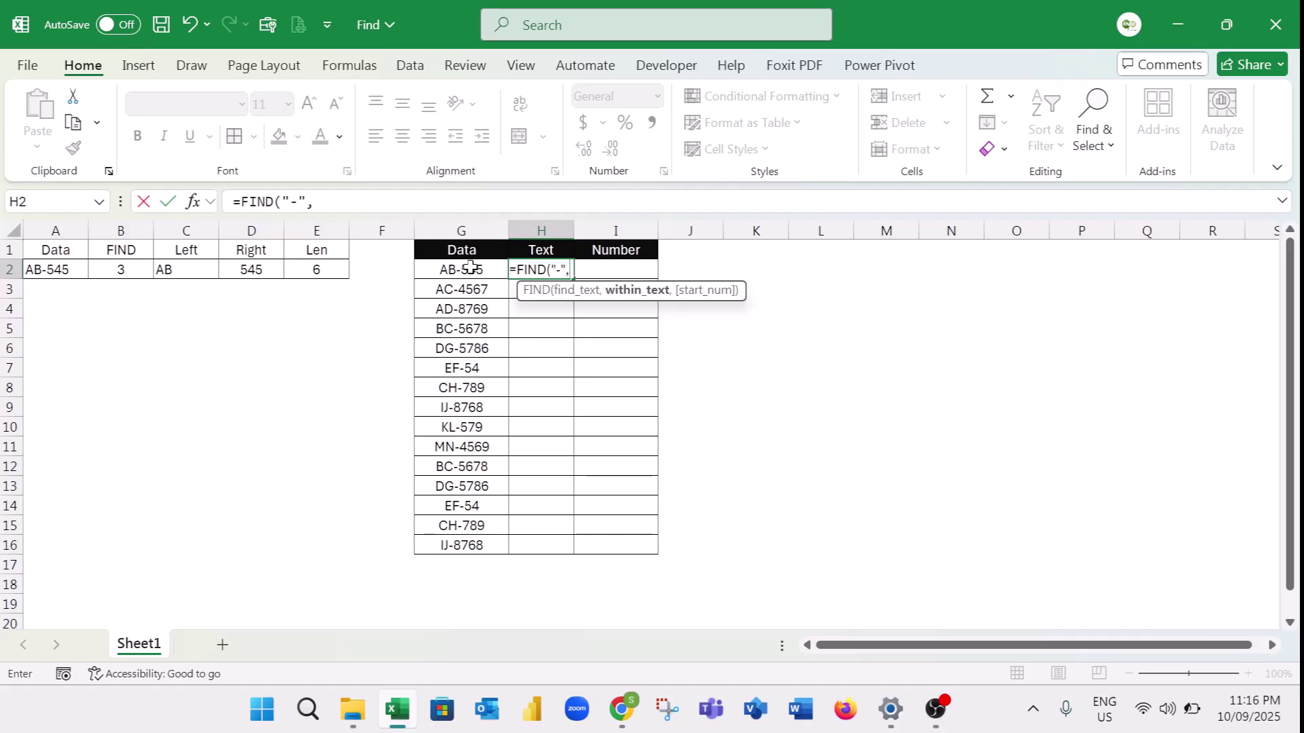
pyautogui.click(474, 266)
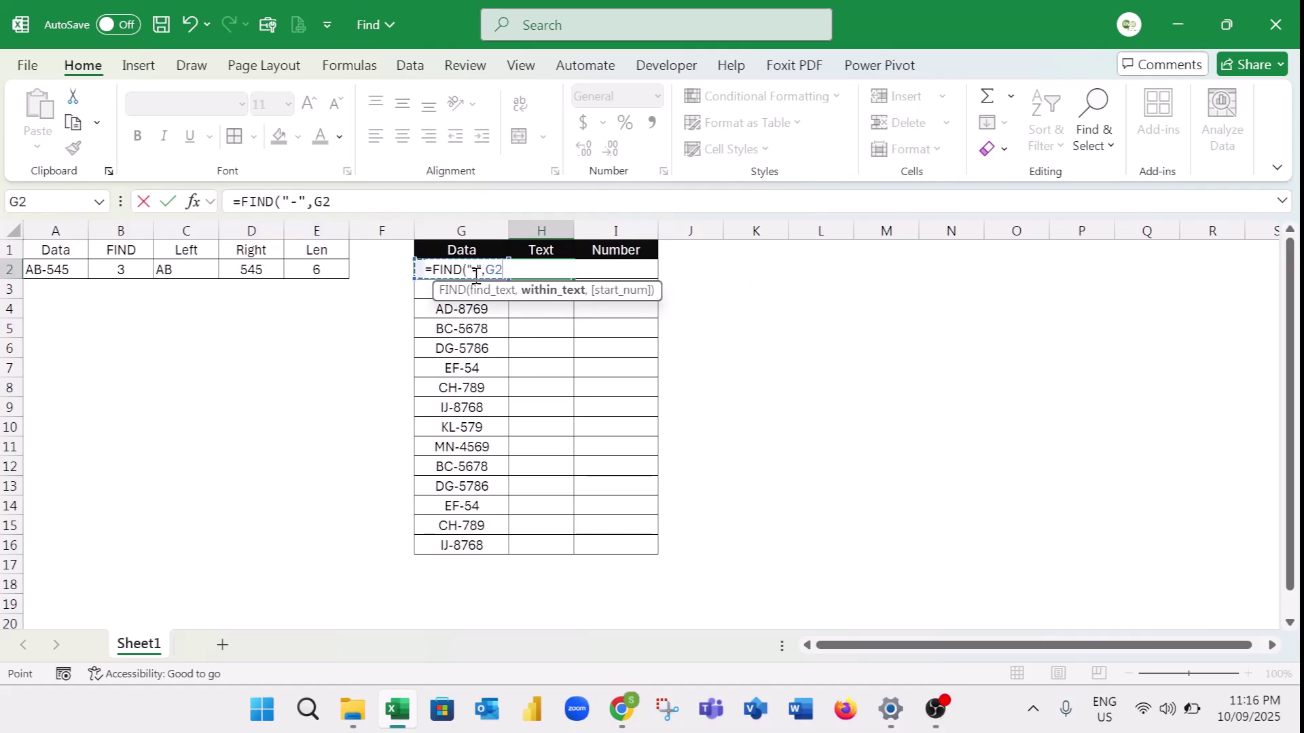
pyautogui.write(')')
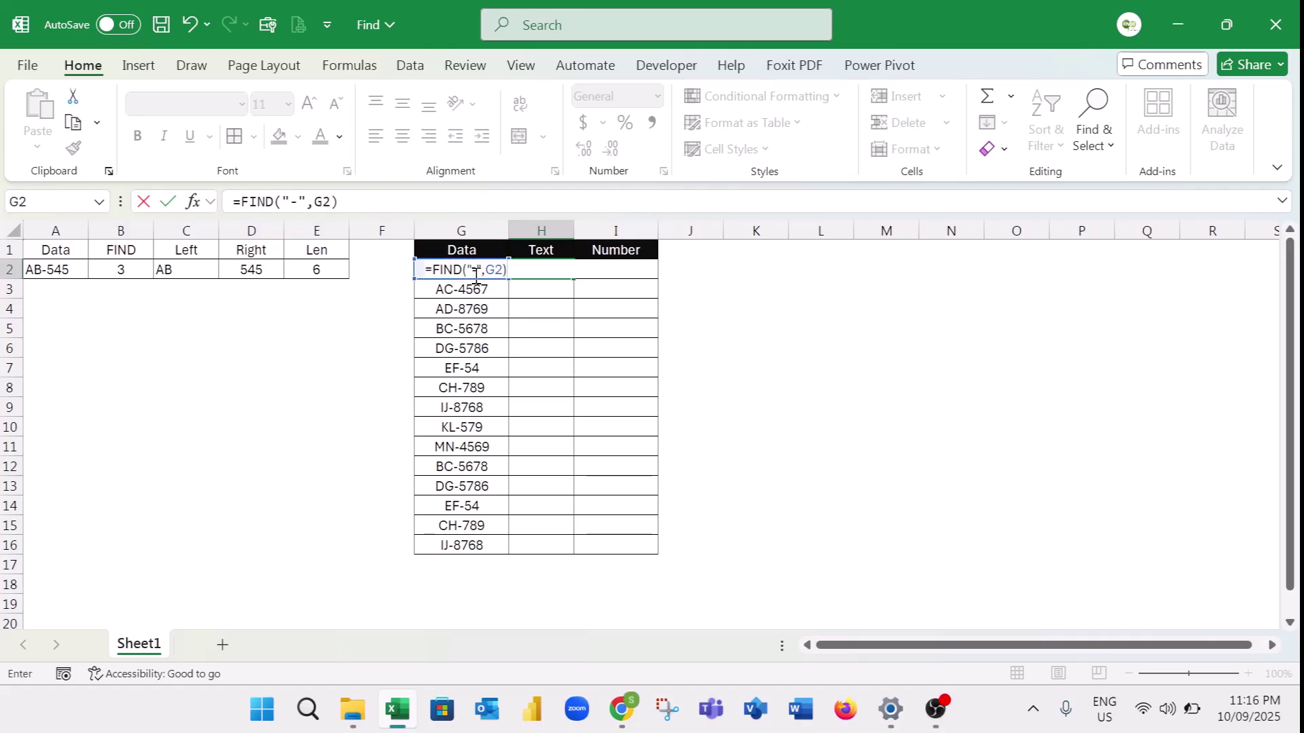
pyautogui.hotkey('ctrl', 'Return')
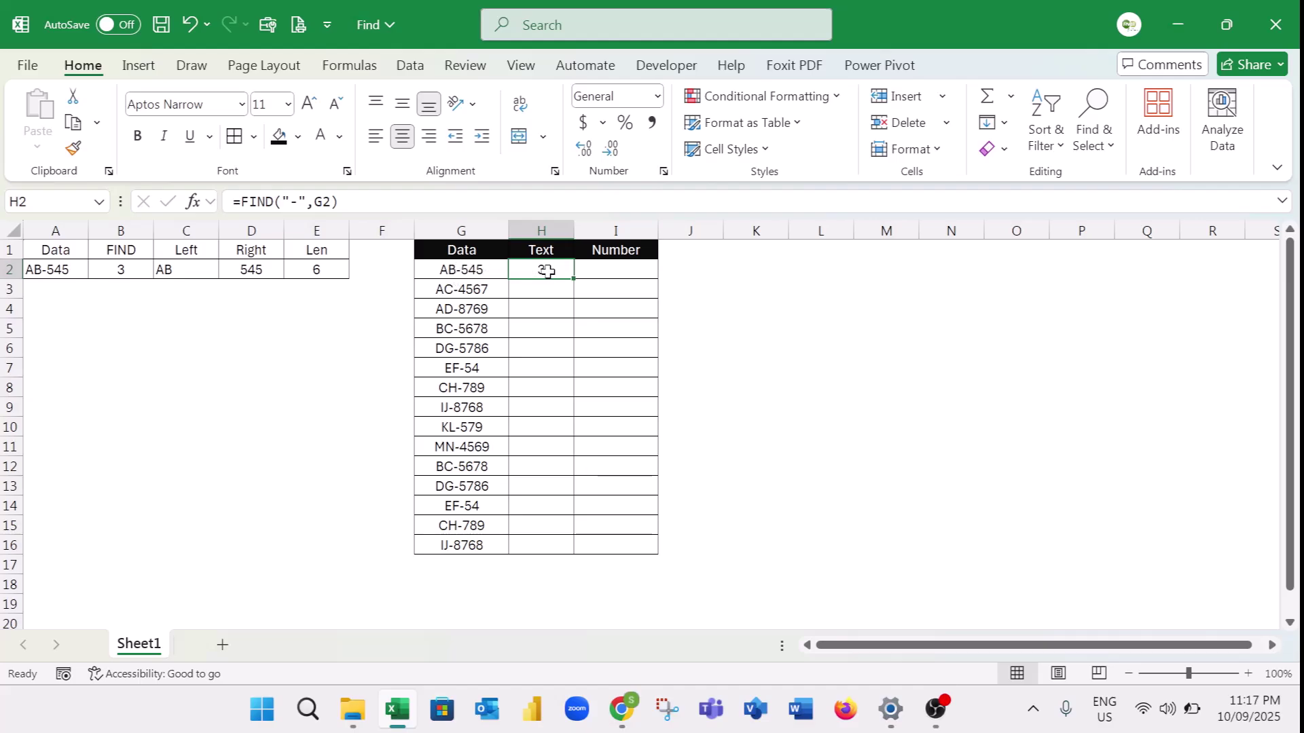
# Step: Subtract 1 from the hyphen position in H2, making the formula =FIND("-",G2)-1
pyautogui.click(340, 201)
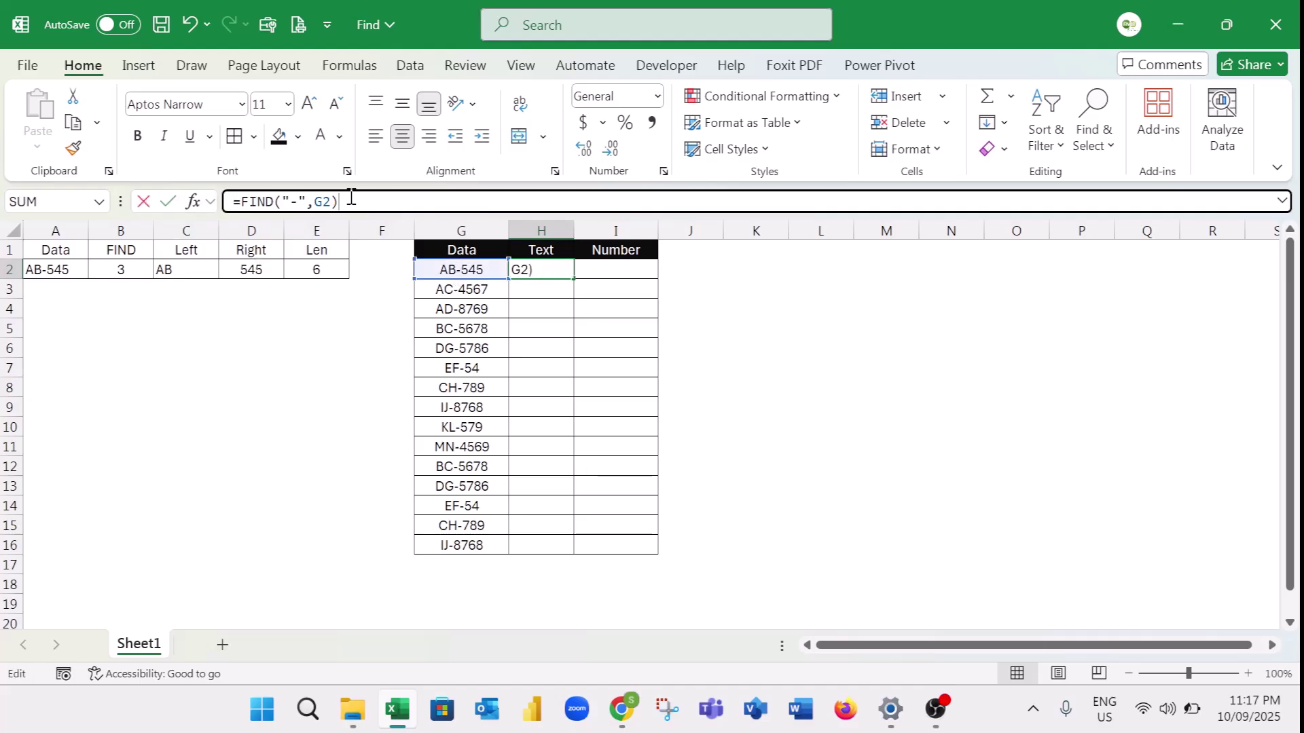
pyautogui.write('-1')
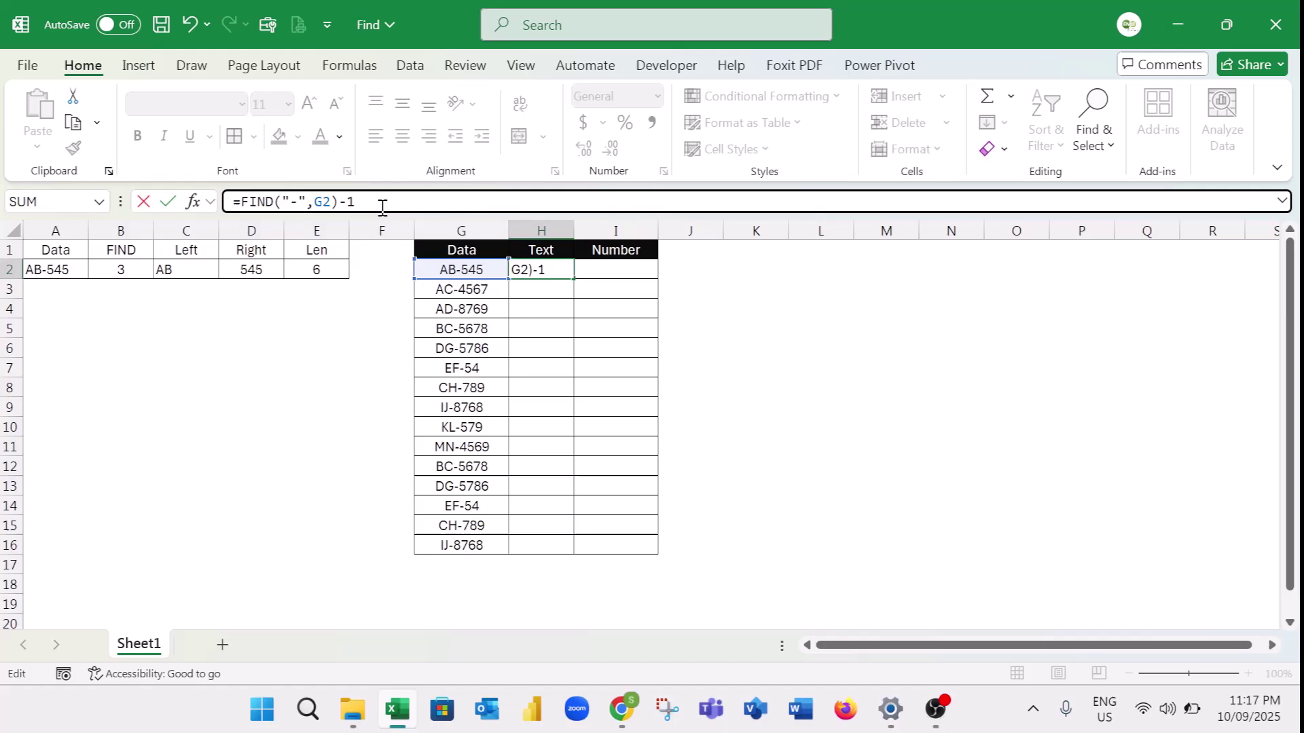
pyautogui.press('Return')
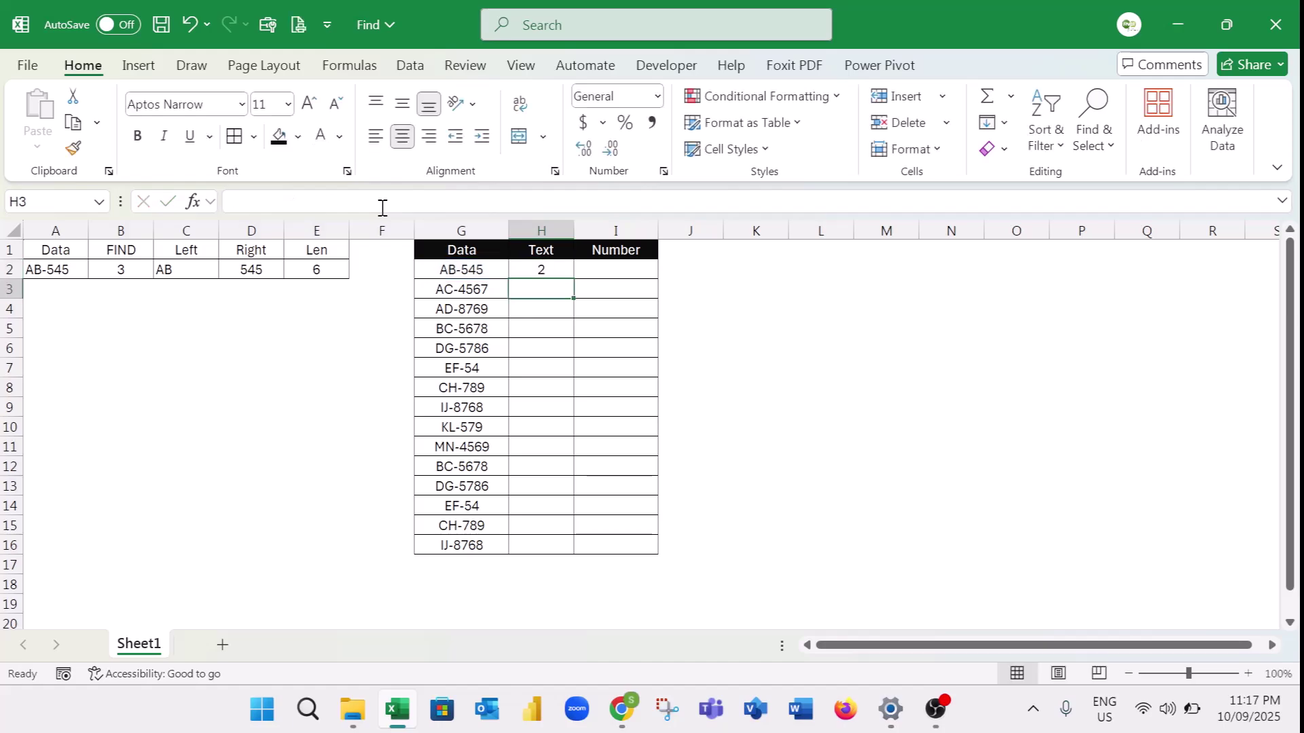
# Step: Wrap the H2 formula in LEFT as =LEFT(G2,FIND("-",G2)-1) and fill it down the Text column to H16
pyautogui.click(528, 269)
pyautogui.click(237, 204)
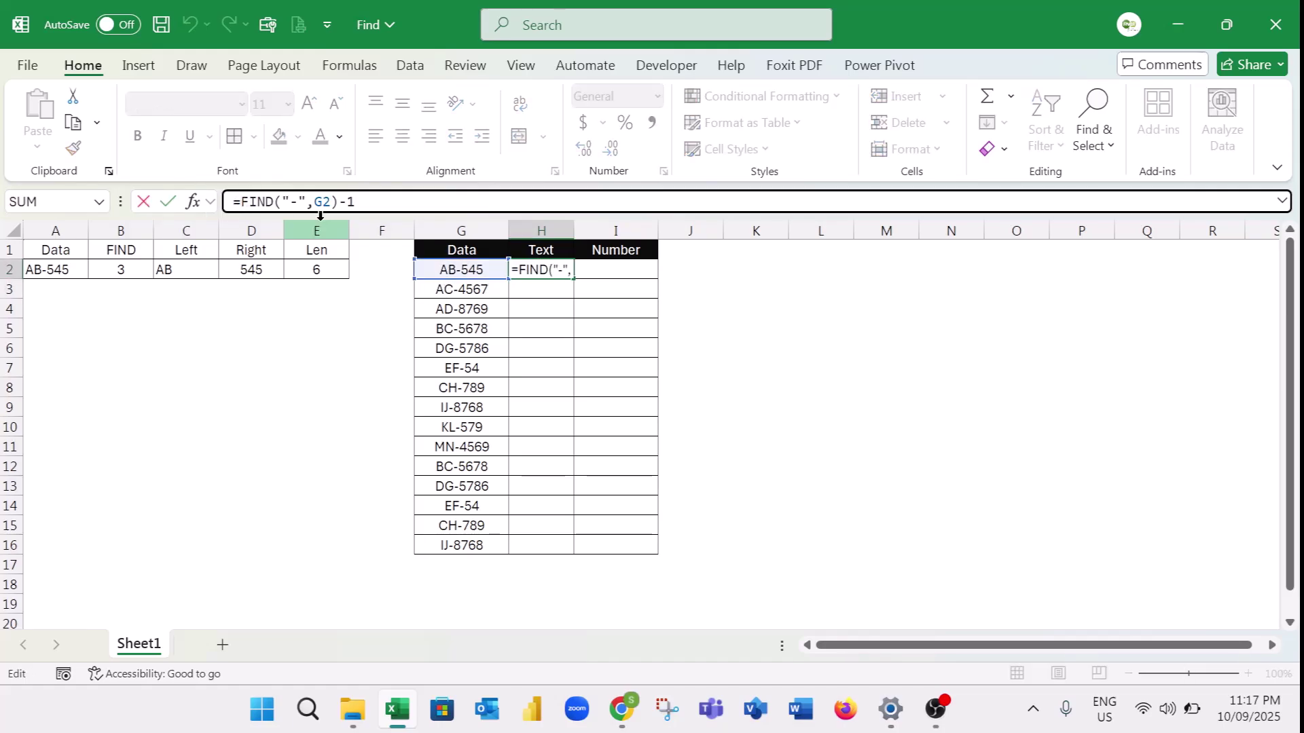
pyautogui.write('LEFT')
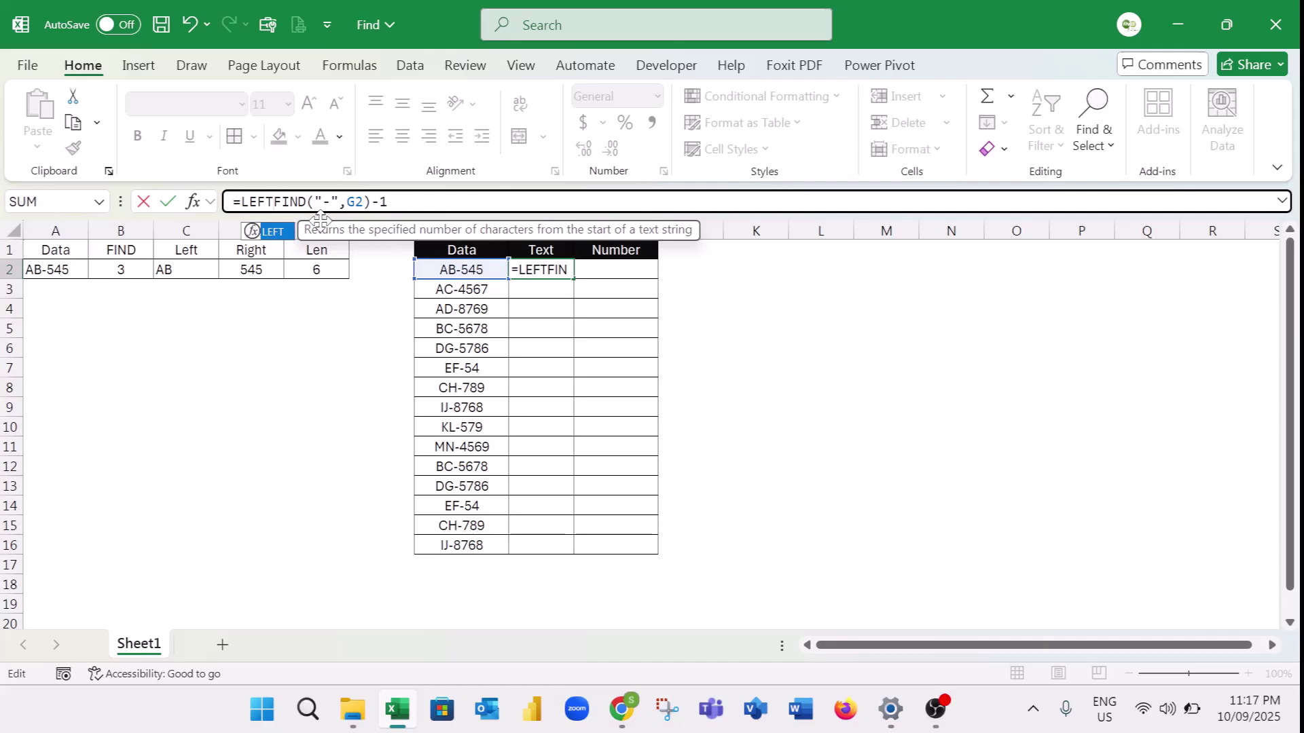
pyautogui.doubleClick(279, 234)
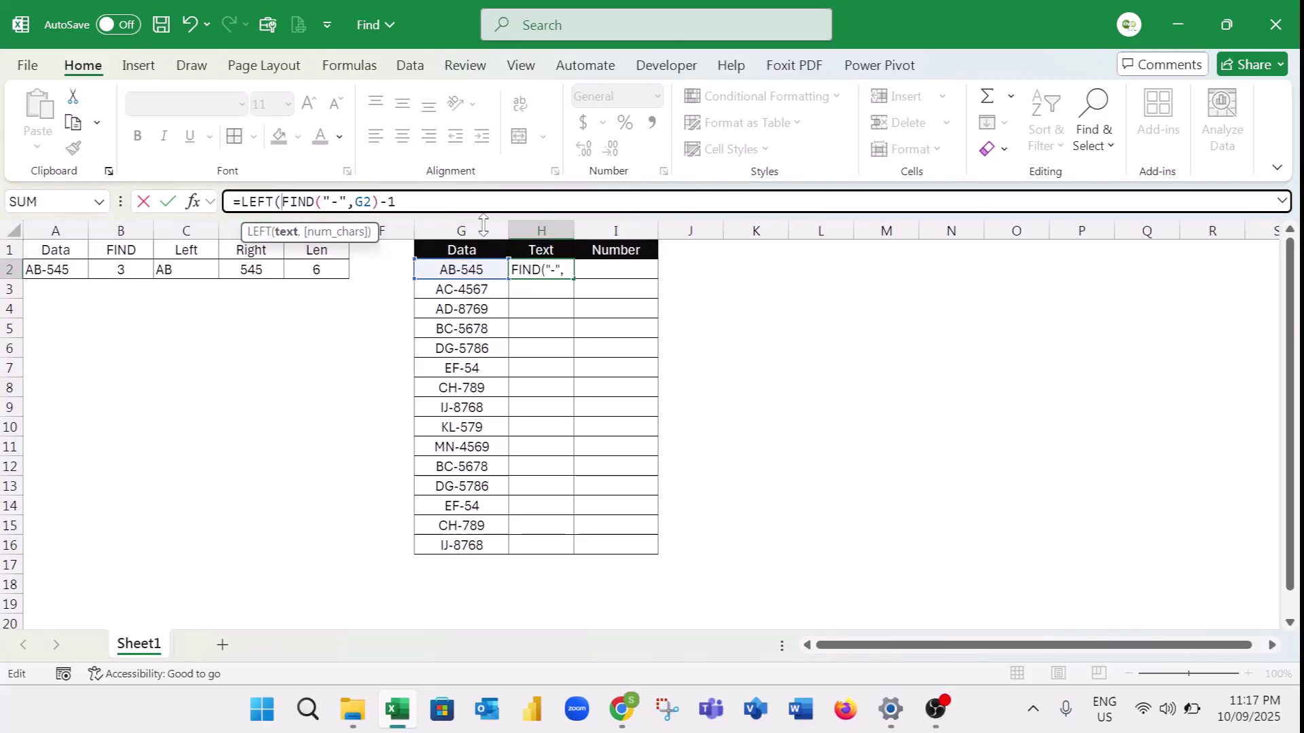
pyautogui.click(462, 269)
pyautogui.write(',')
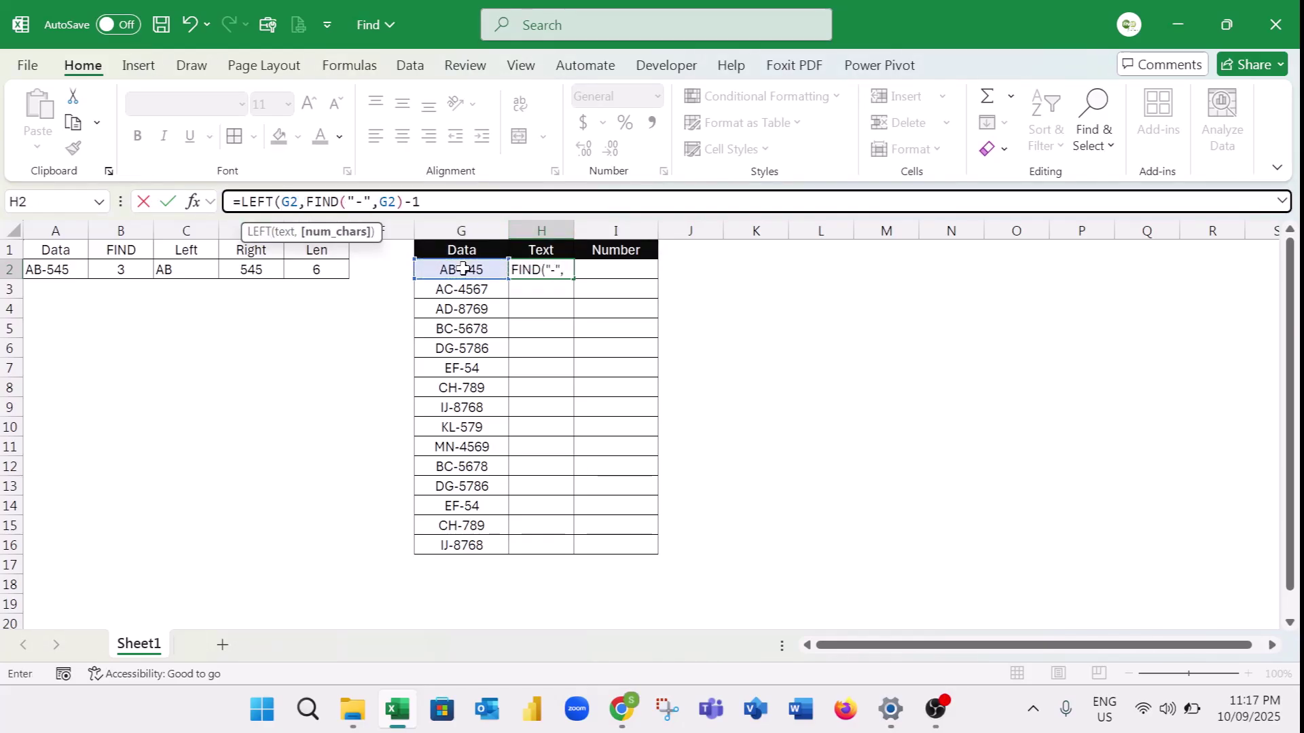
pyautogui.click(424, 202)
pyautogui.write(')')
pyautogui.press('Return')
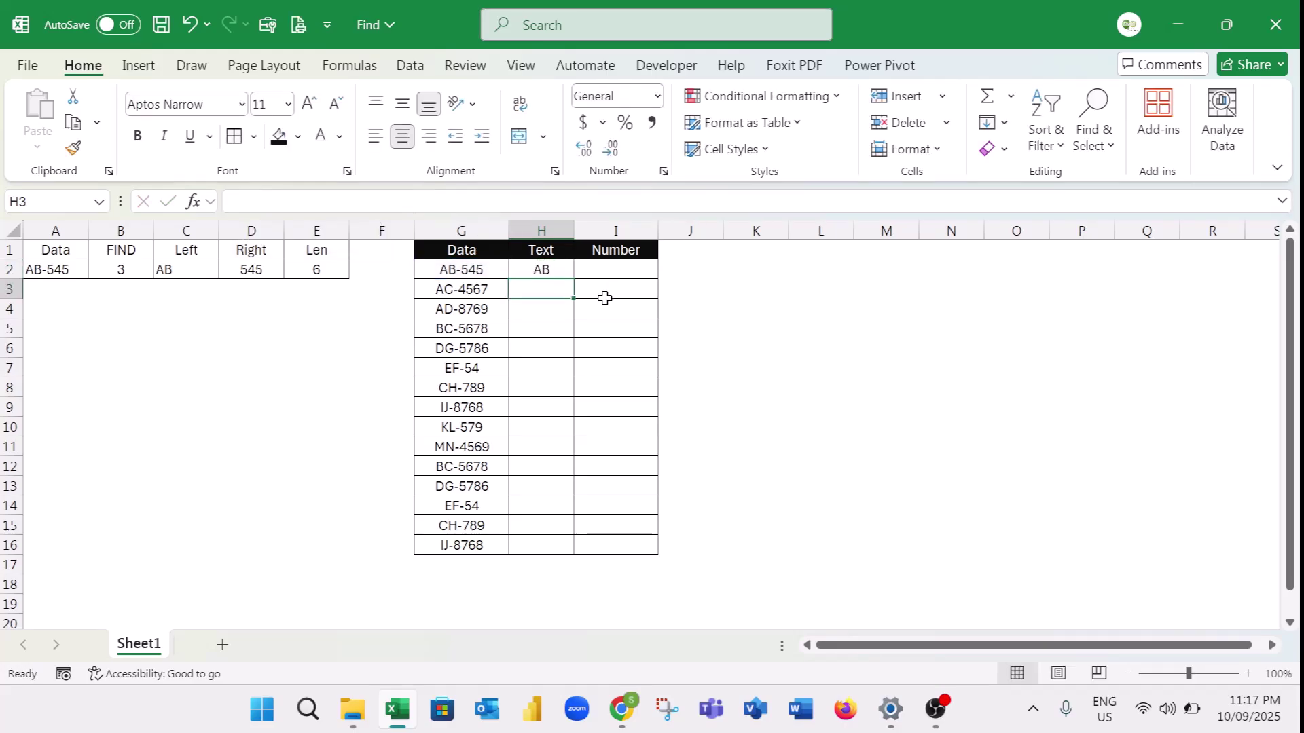
pyautogui.click(554, 270)
pyautogui.doubleClick(574, 278)
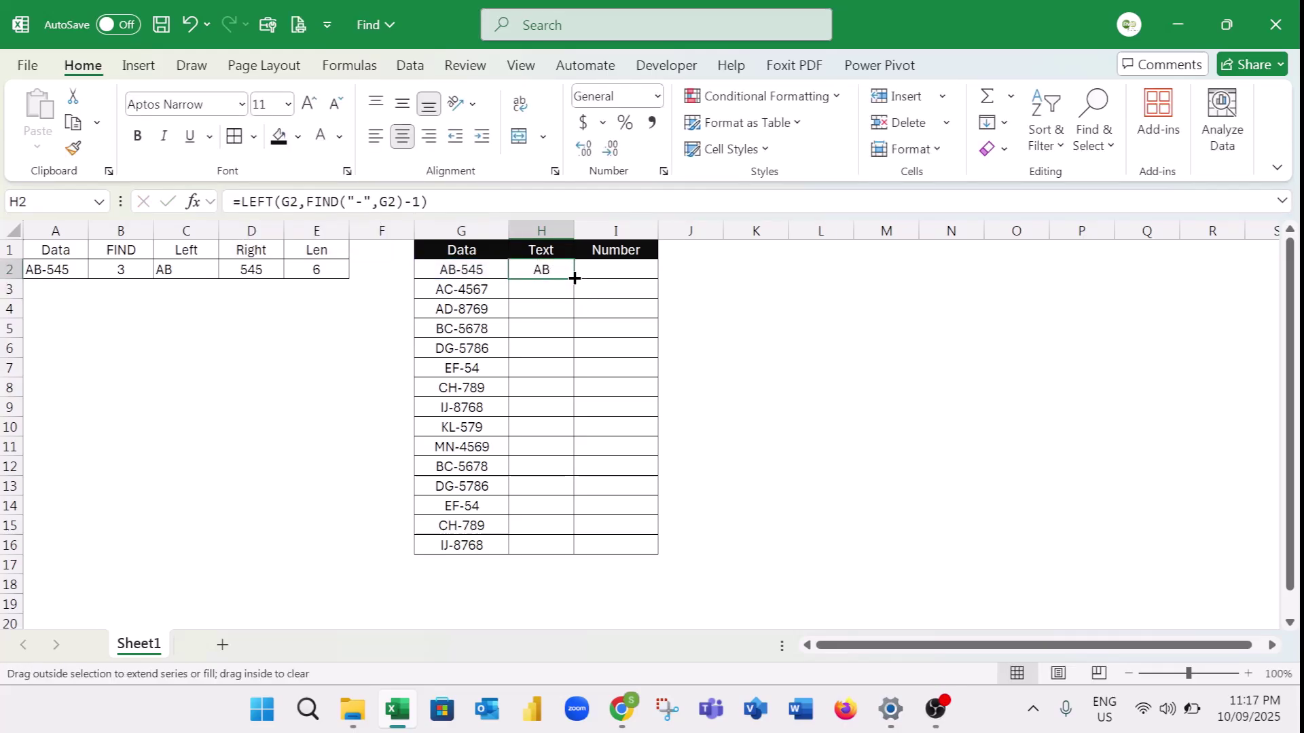
# Step: Enter =FIND("-",G2) in I2, the first cell of the Number column, to locate the hyphen in the first code
pyautogui.click(608, 270)
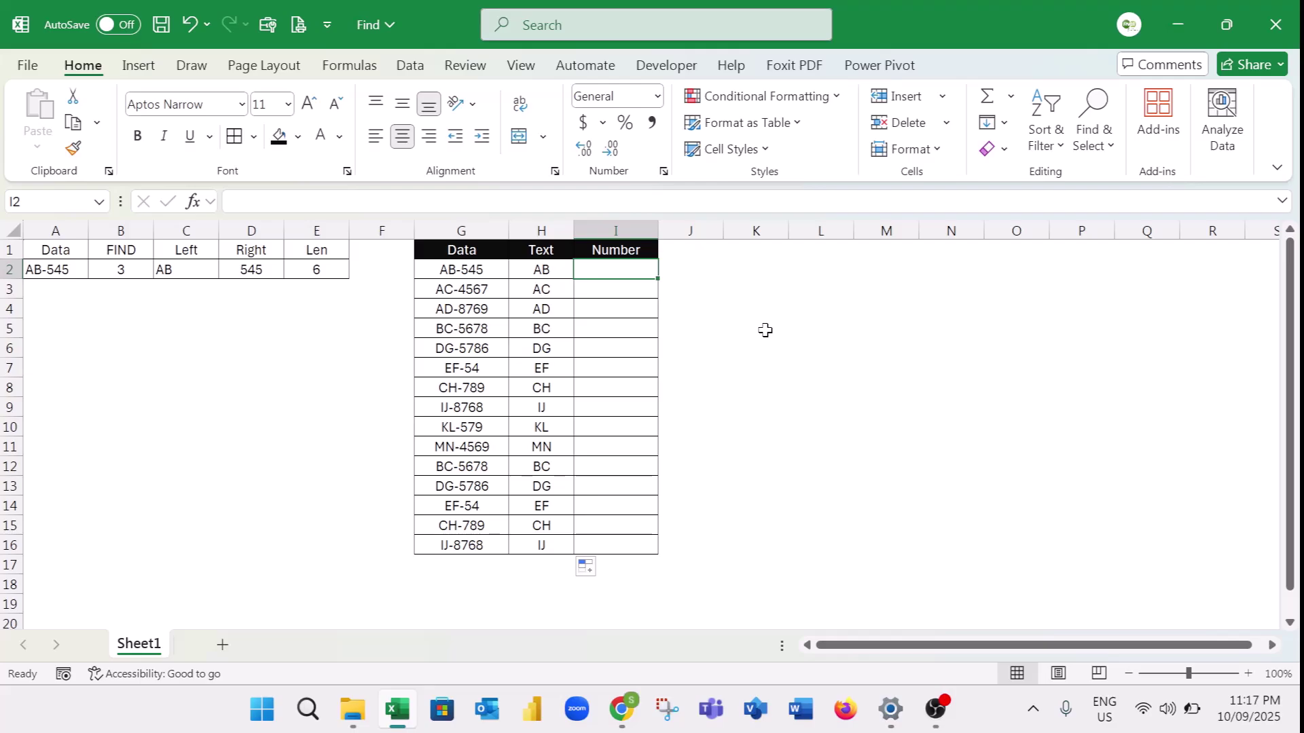
pyautogui.write('=')
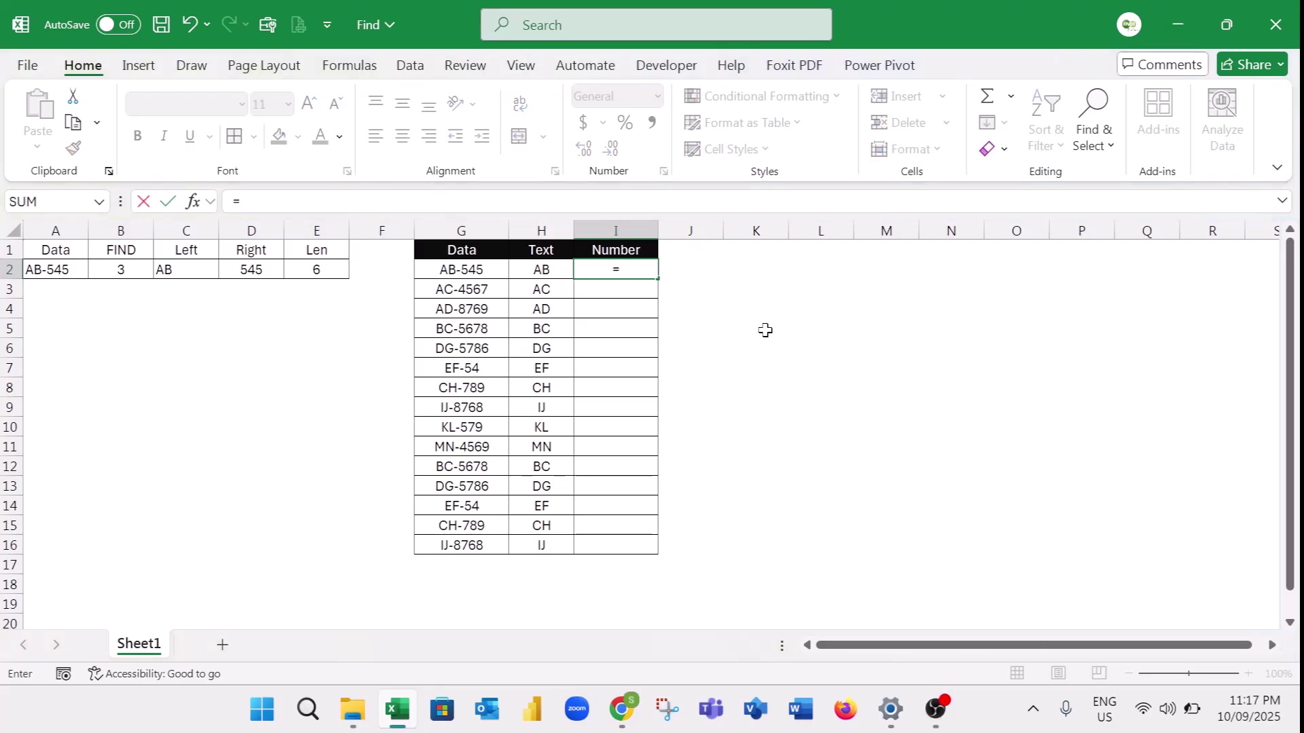
pyautogui.write('FI')
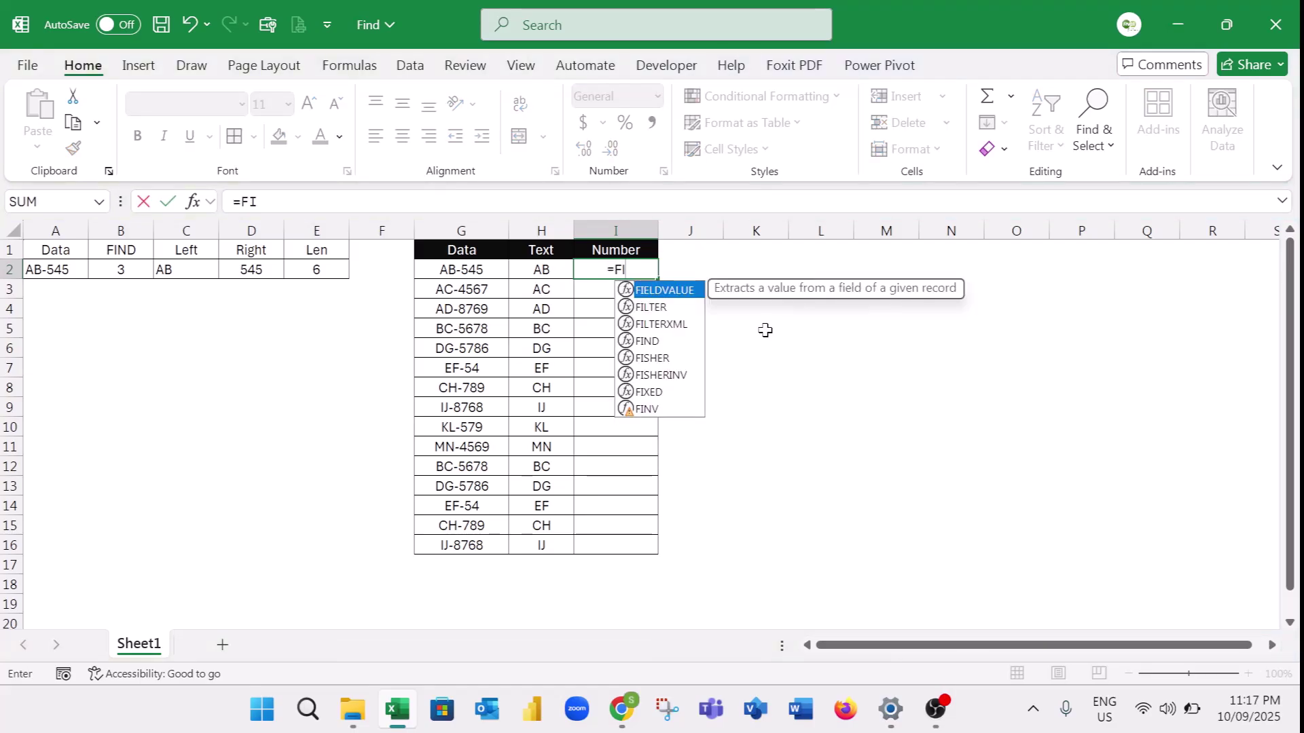
pyautogui.press('BackSpace')
pyautogui.write('IND')
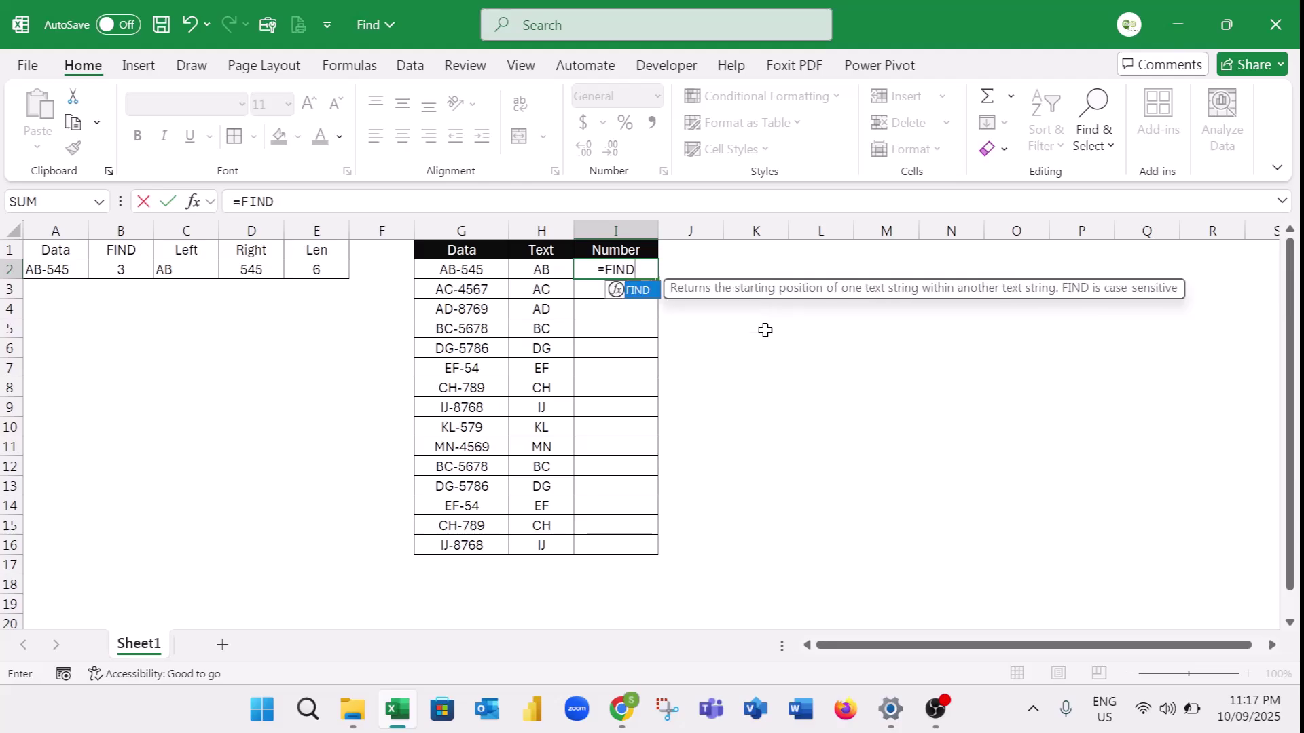
pyautogui.doubleClick(636, 291)
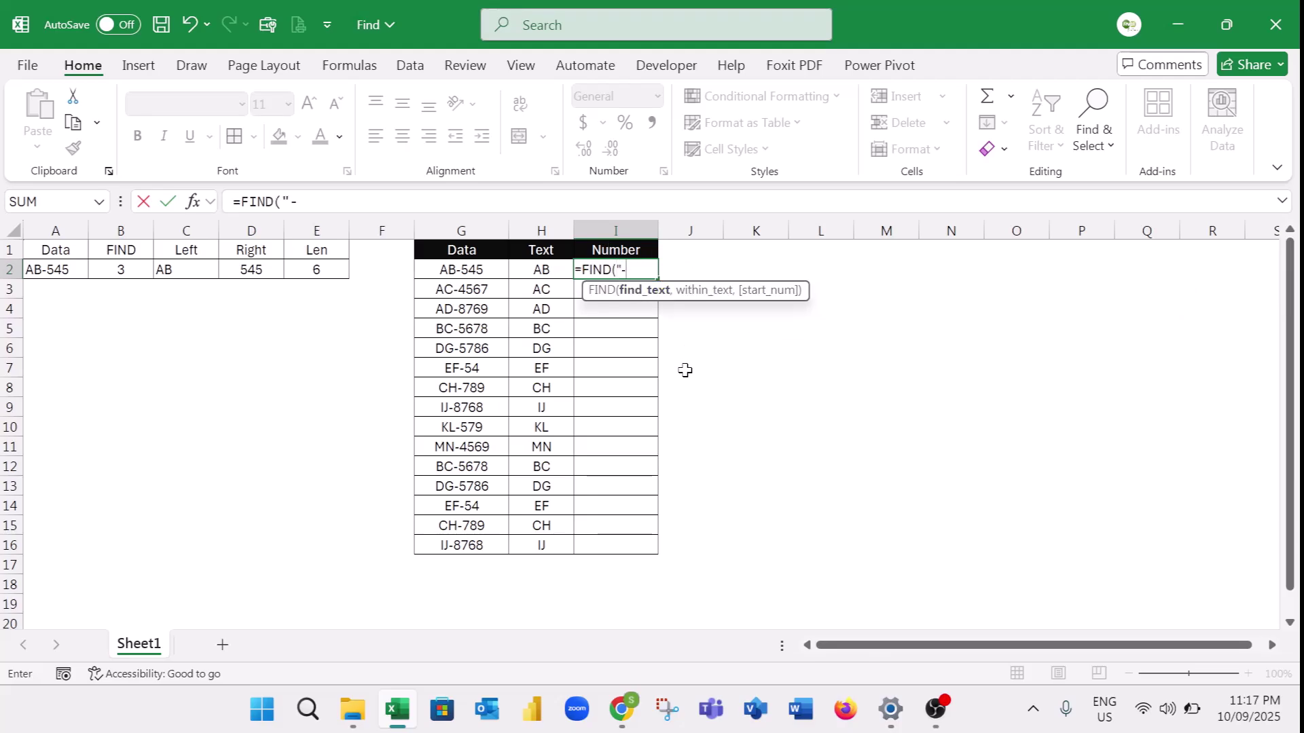
pyautogui.write('"-",')
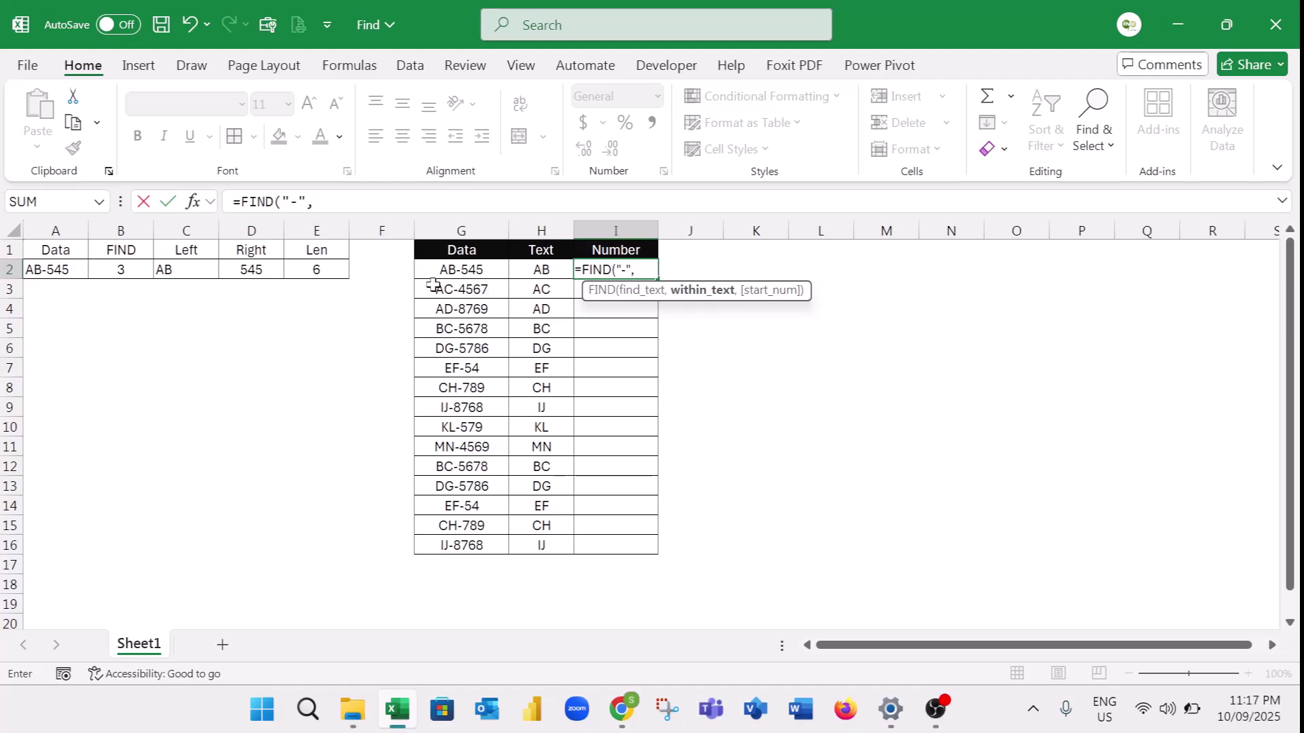
pyautogui.click(473, 266)
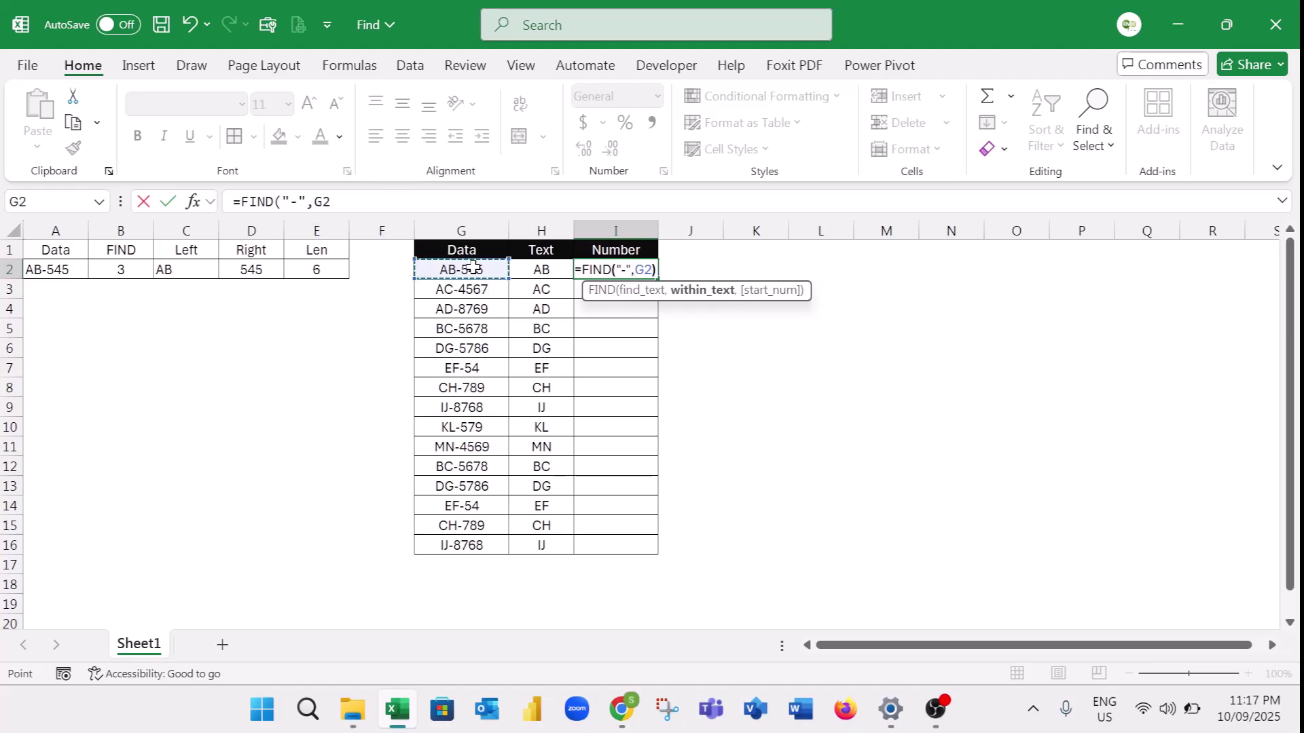
pyautogui.hotkey('ctrl', 'Return')
pyautogui.press('Return')
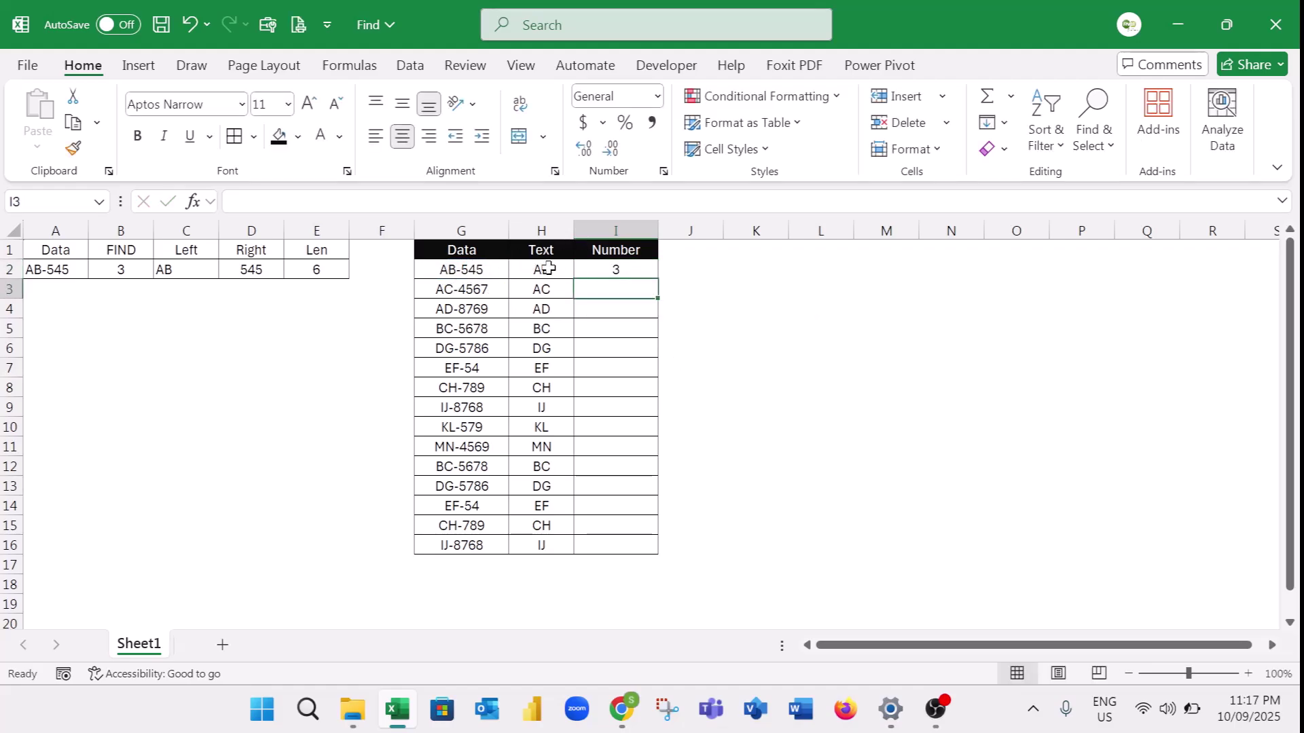
# Step: Subtract the hyphen position from the code's length in I2, making the formula =LEN(G2)-FIND("-",G2)
pyautogui.click(644, 267)
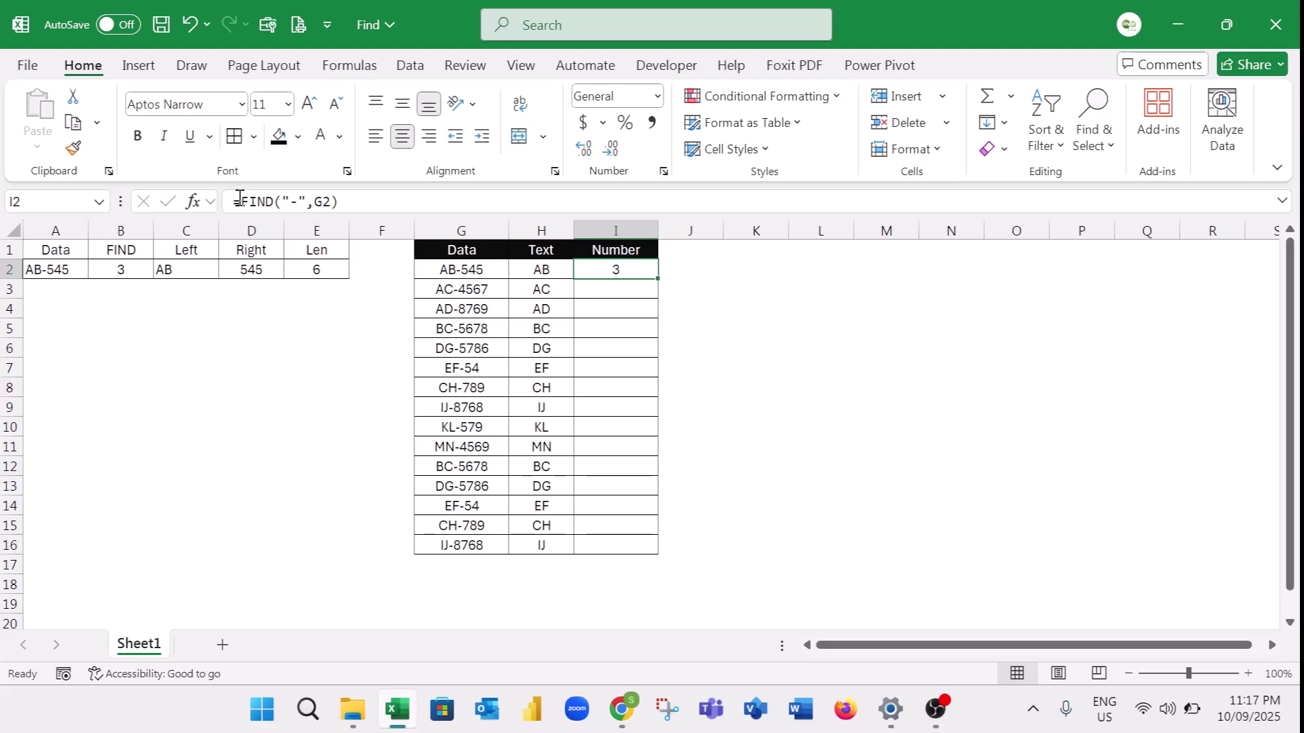
pyautogui.click(276, 202)
pyautogui.write('LEN')
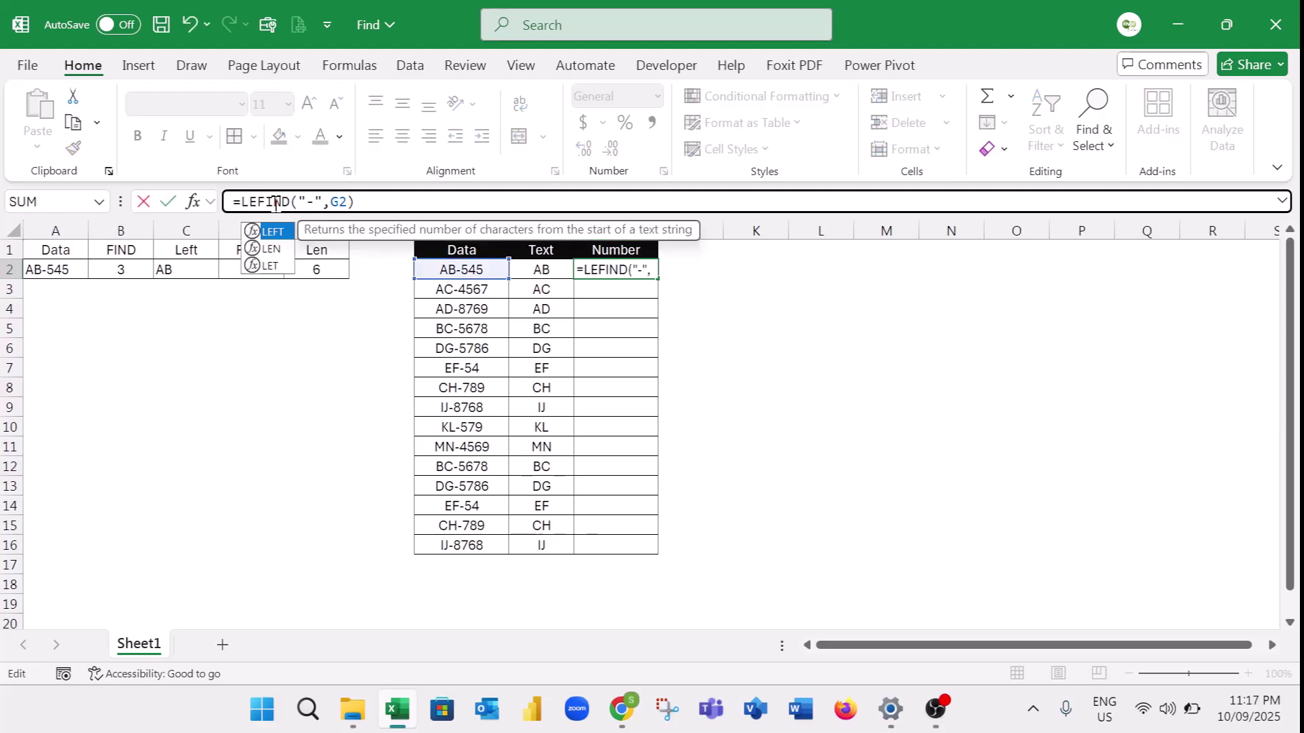
pyautogui.write('(')
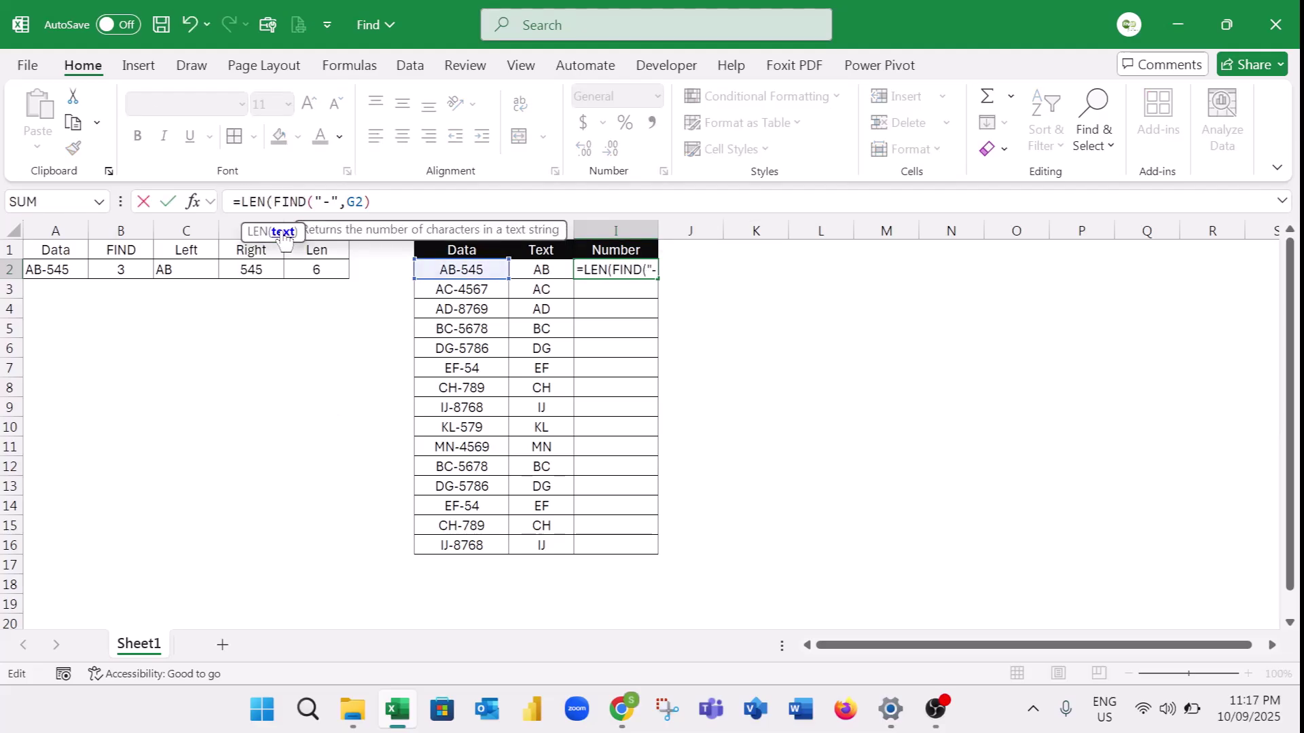
pyautogui.click(482, 266)
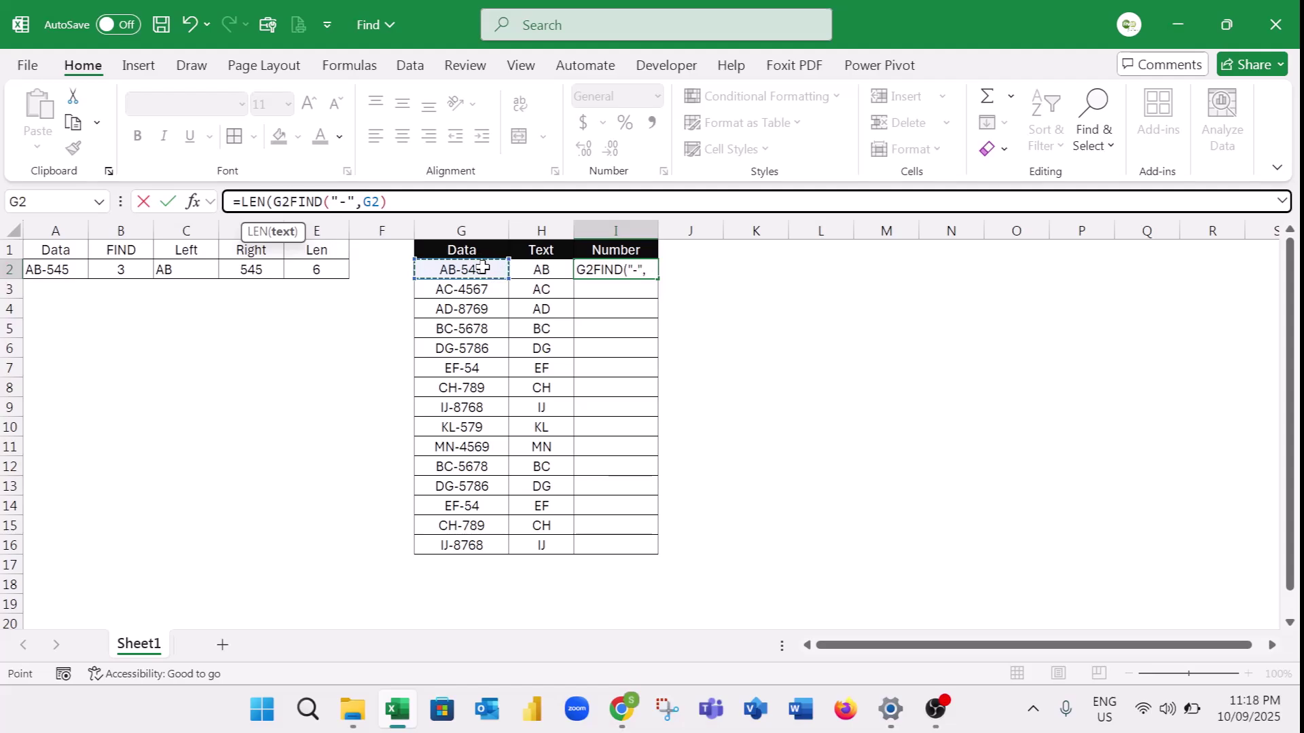
pyautogui.write(')-')
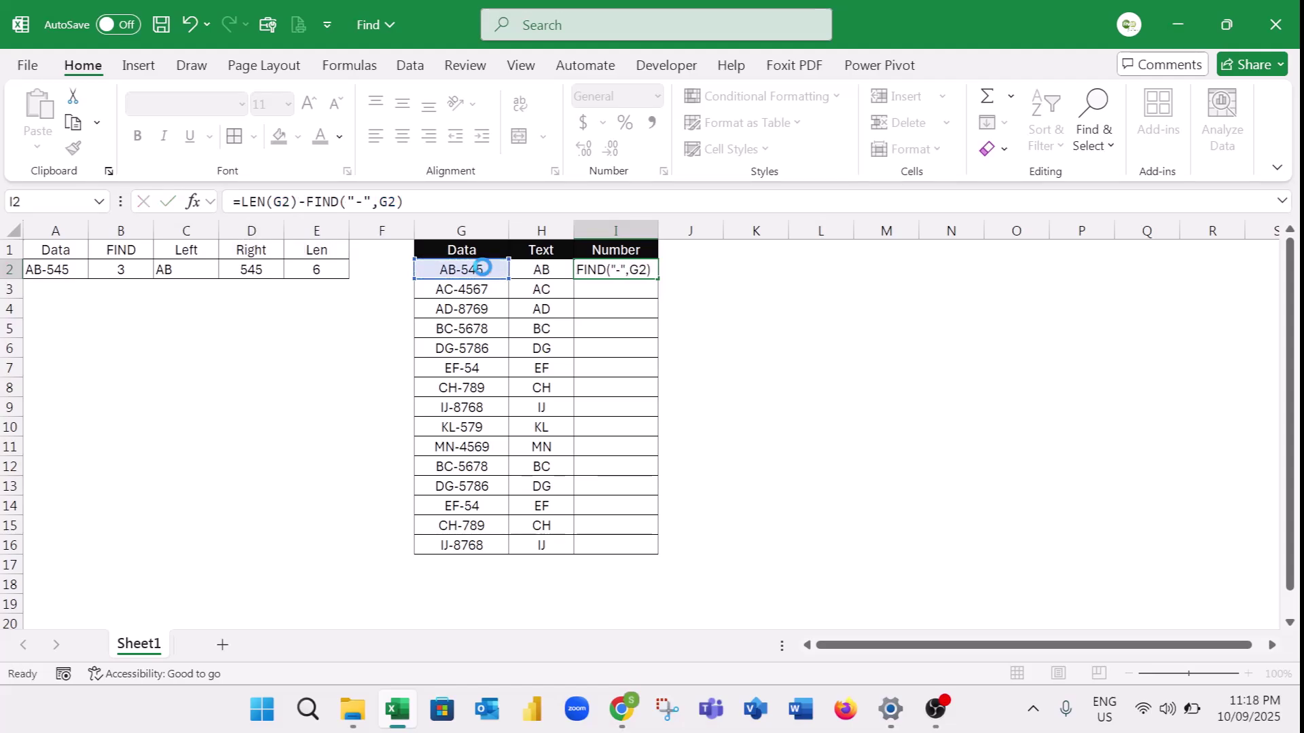
pyautogui.press('Return')
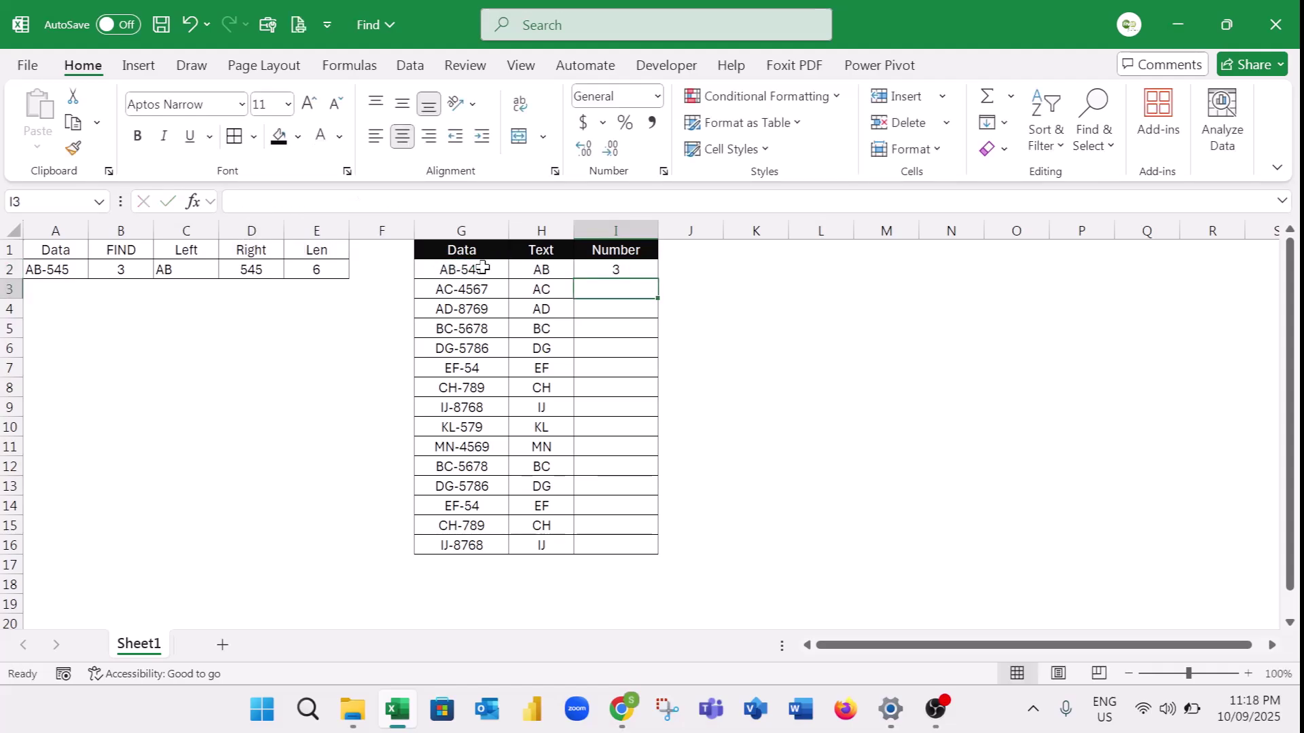
# Step: Cut the expression in I2 and reuse it as the character count of RIGHT, making the formula =RIGHT(G2,LEN(G2)-FIND("-",G2))
pyautogui.click(634, 268)
pyautogui.moveTo(238, 202); pyautogui.dragTo(439, 209)
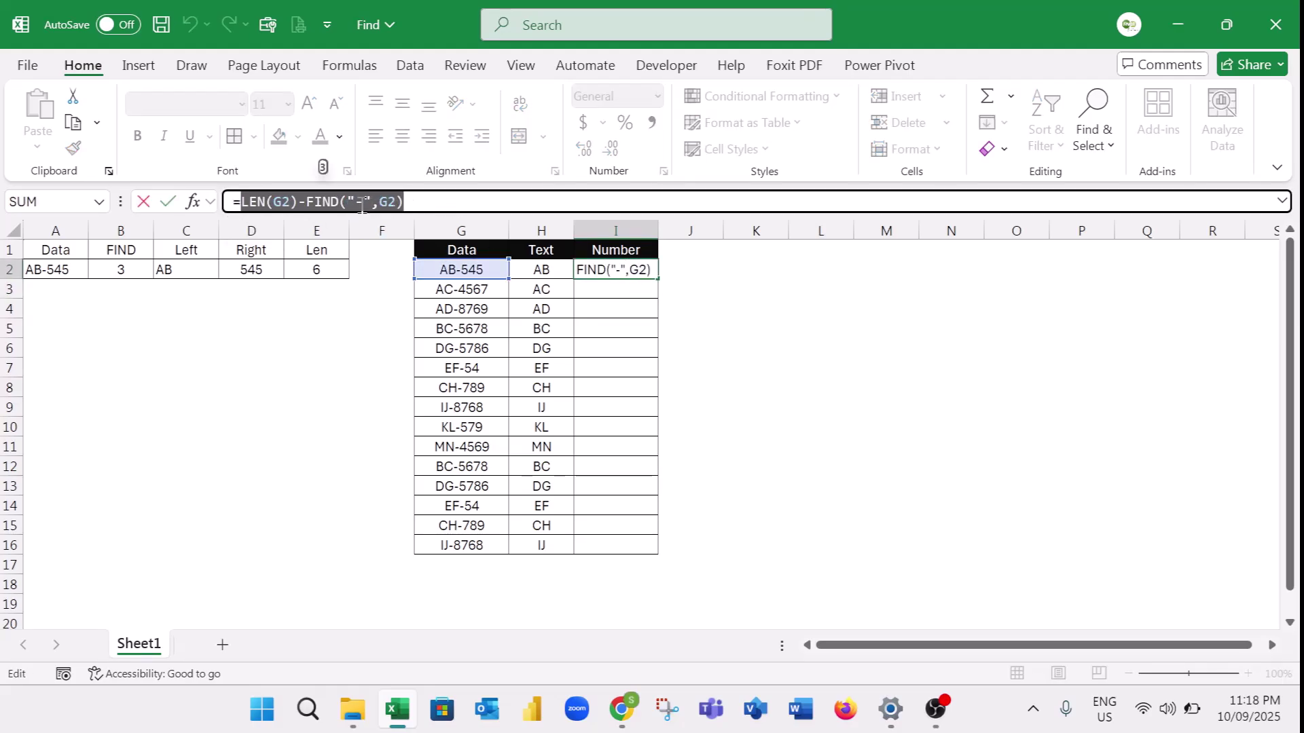
pyautogui.rightClick(362, 210)
pyautogui.click(410, 222)
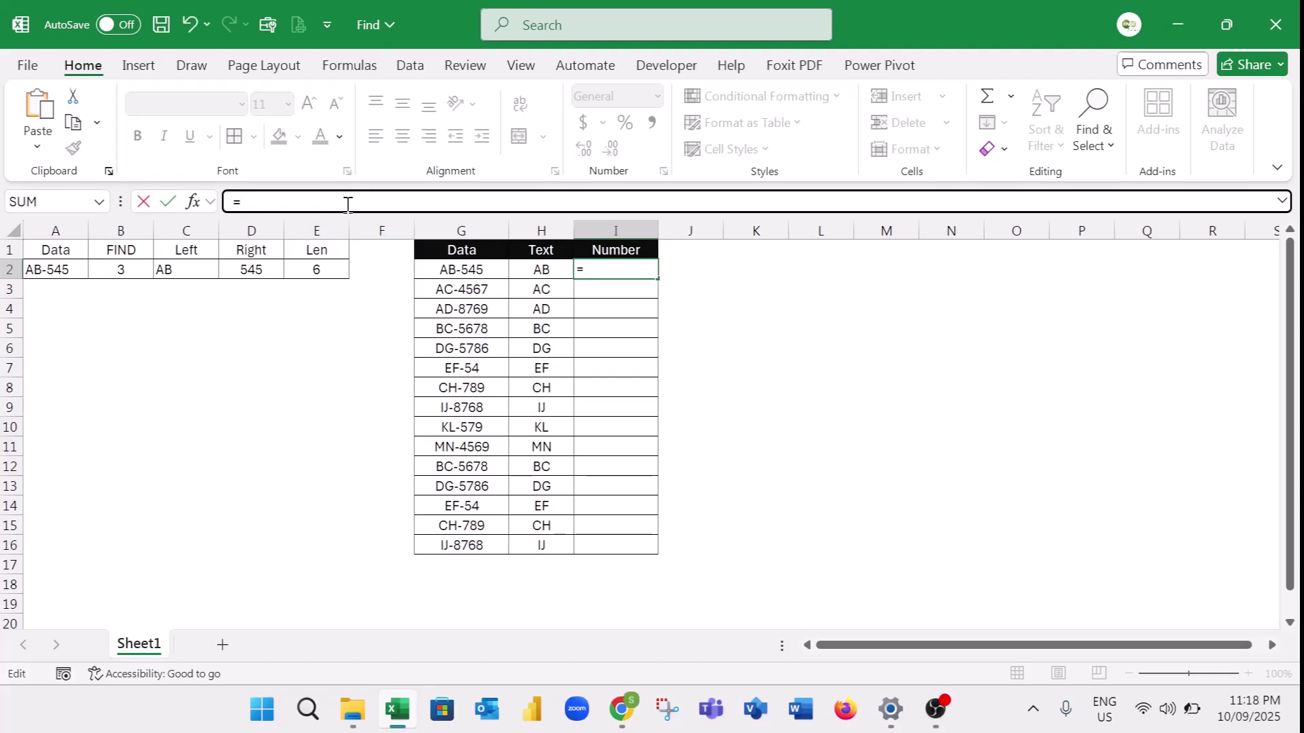
pyautogui.write('RIGHT')
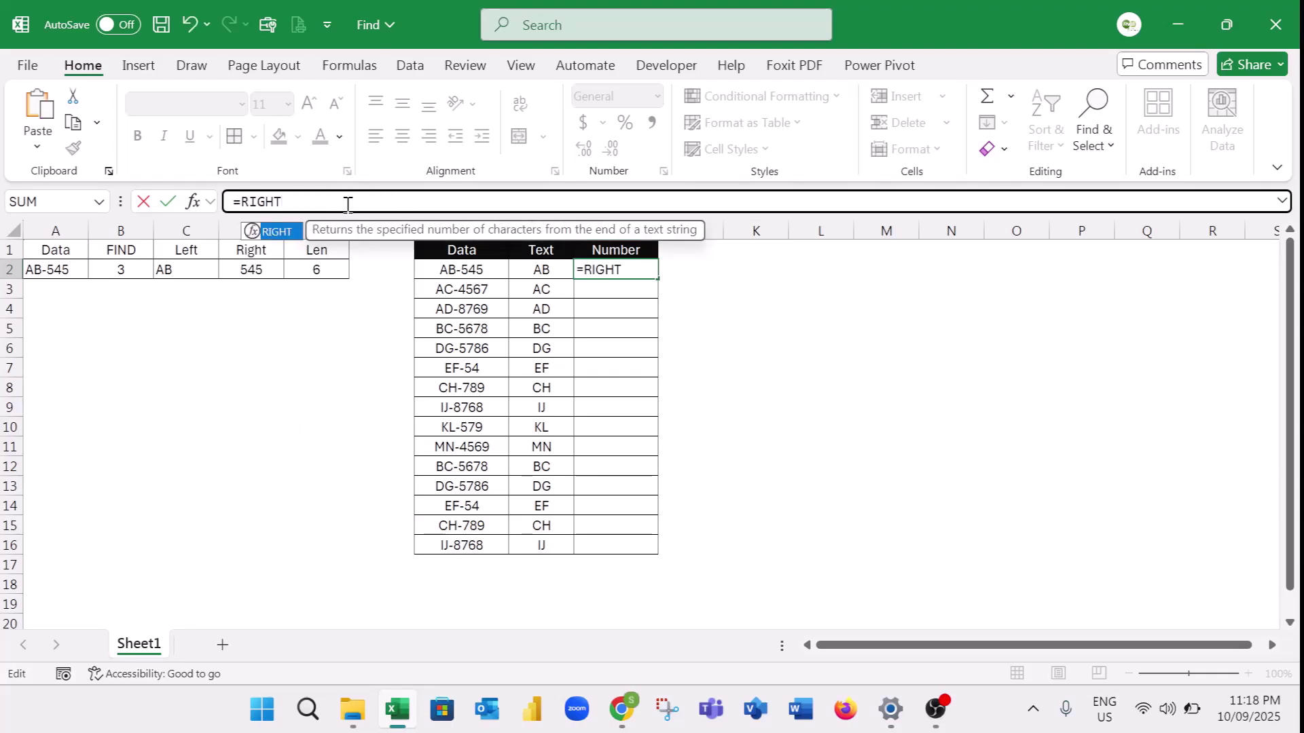
pyautogui.doubleClick(297, 234)
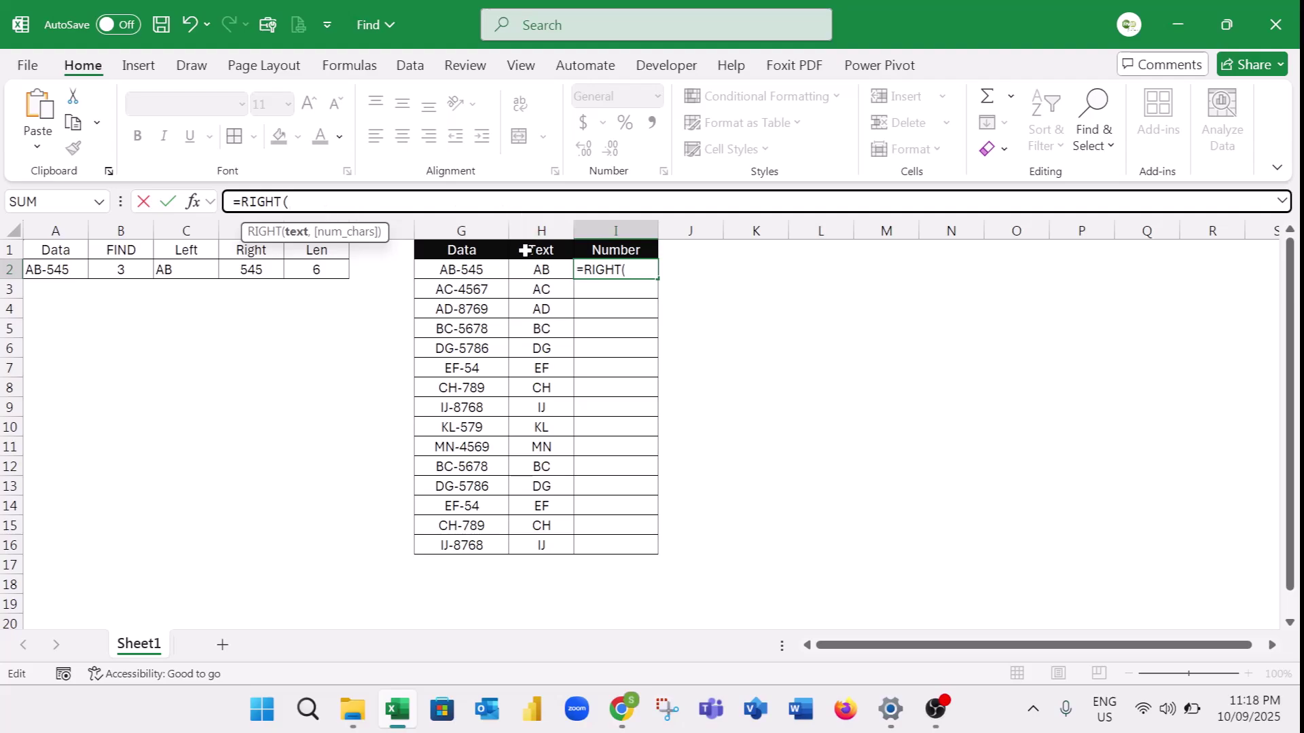
pyautogui.click(486, 269)
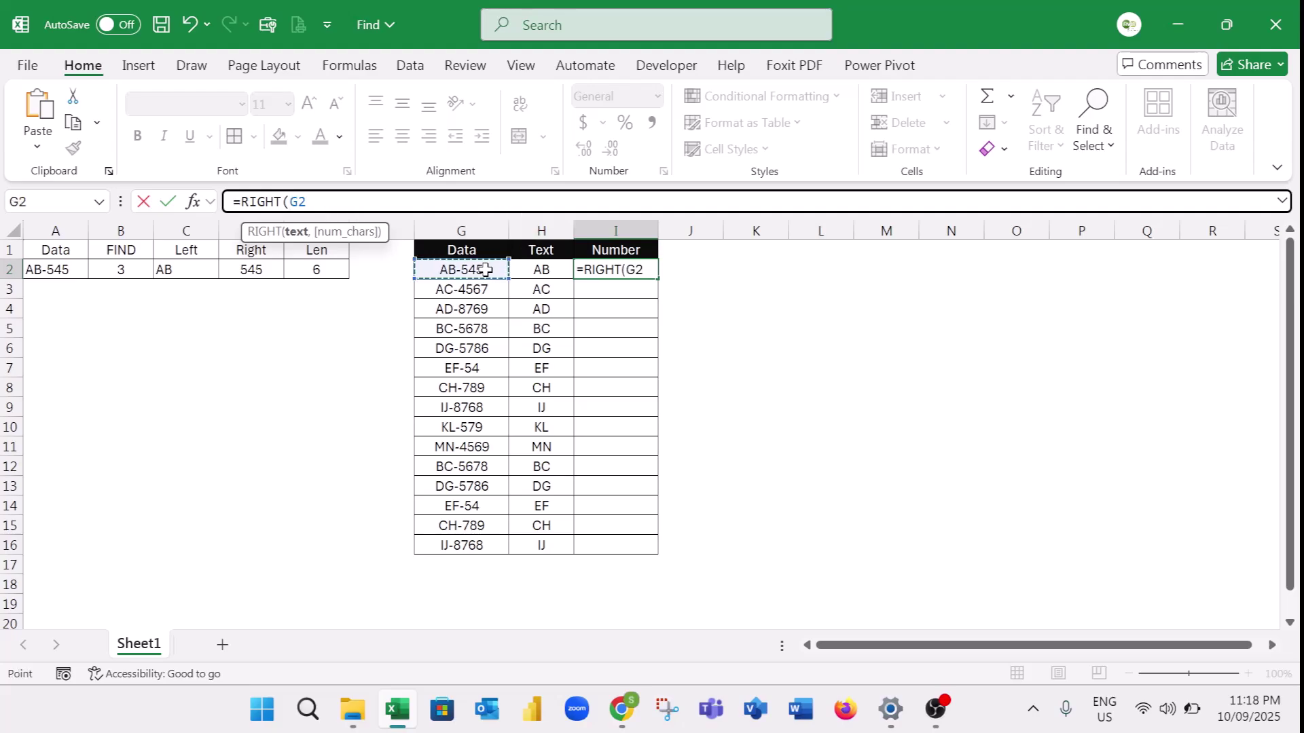
pyautogui.write(',')
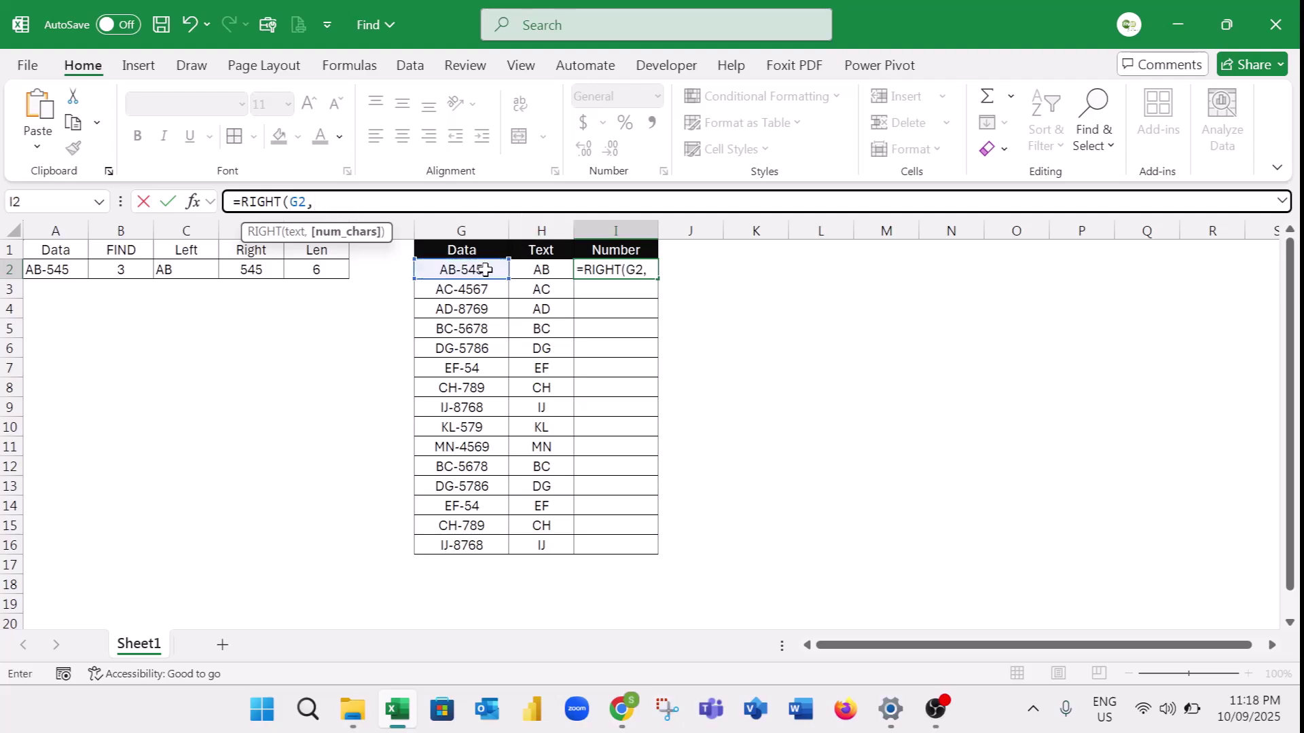
pyautogui.rightClick(324, 200)
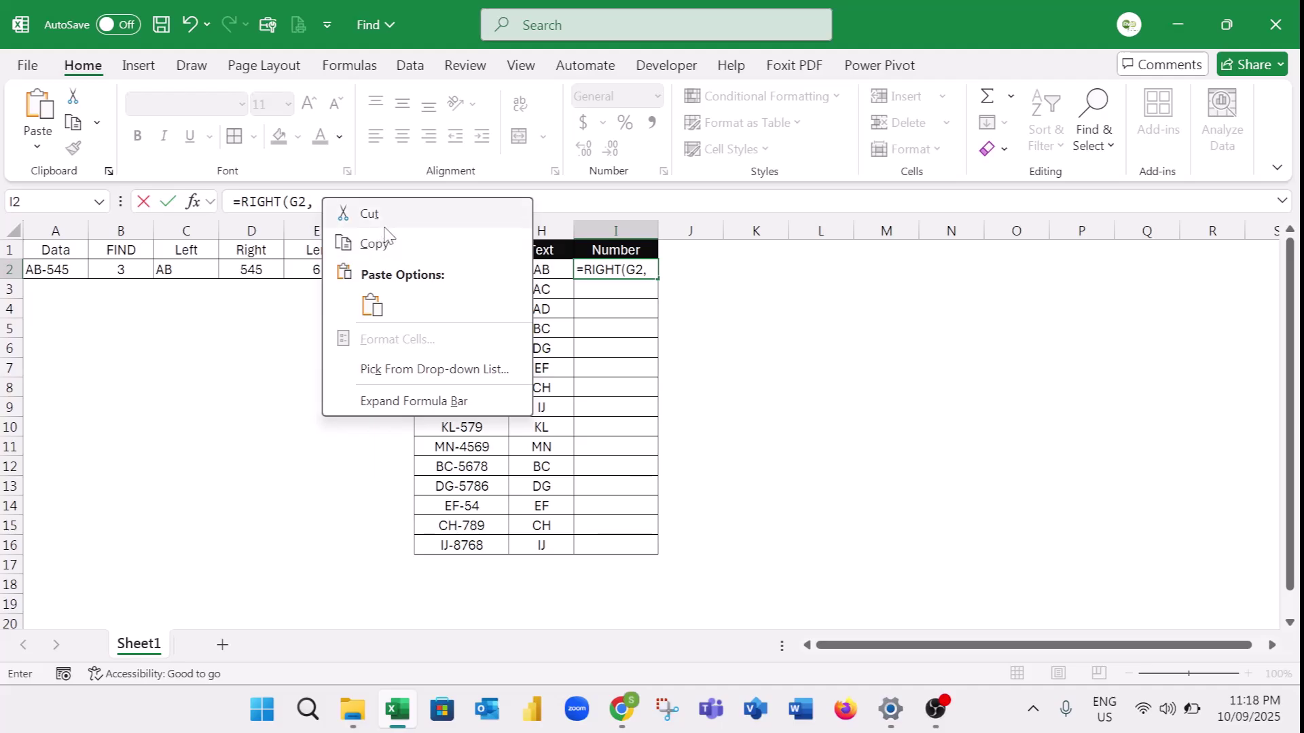
pyautogui.click(376, 303)
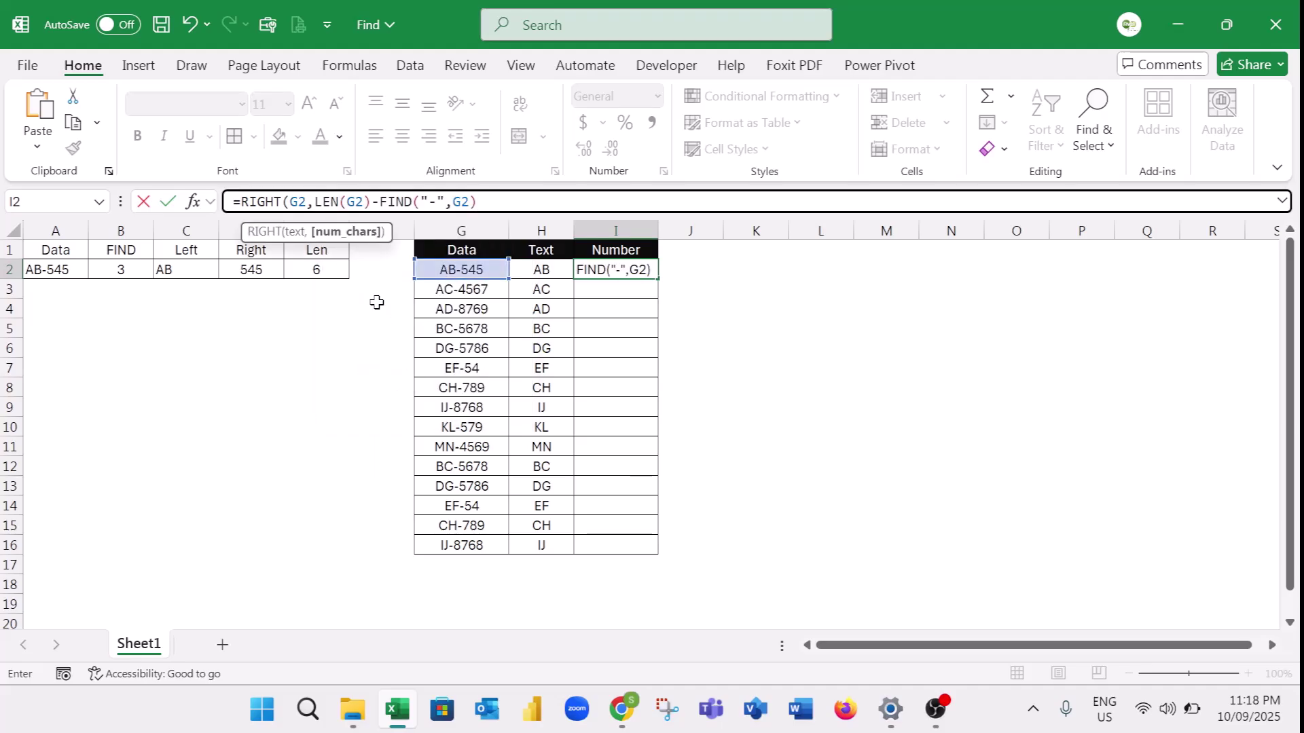
pyautogui.write(')')
pyautogui.press('Return')
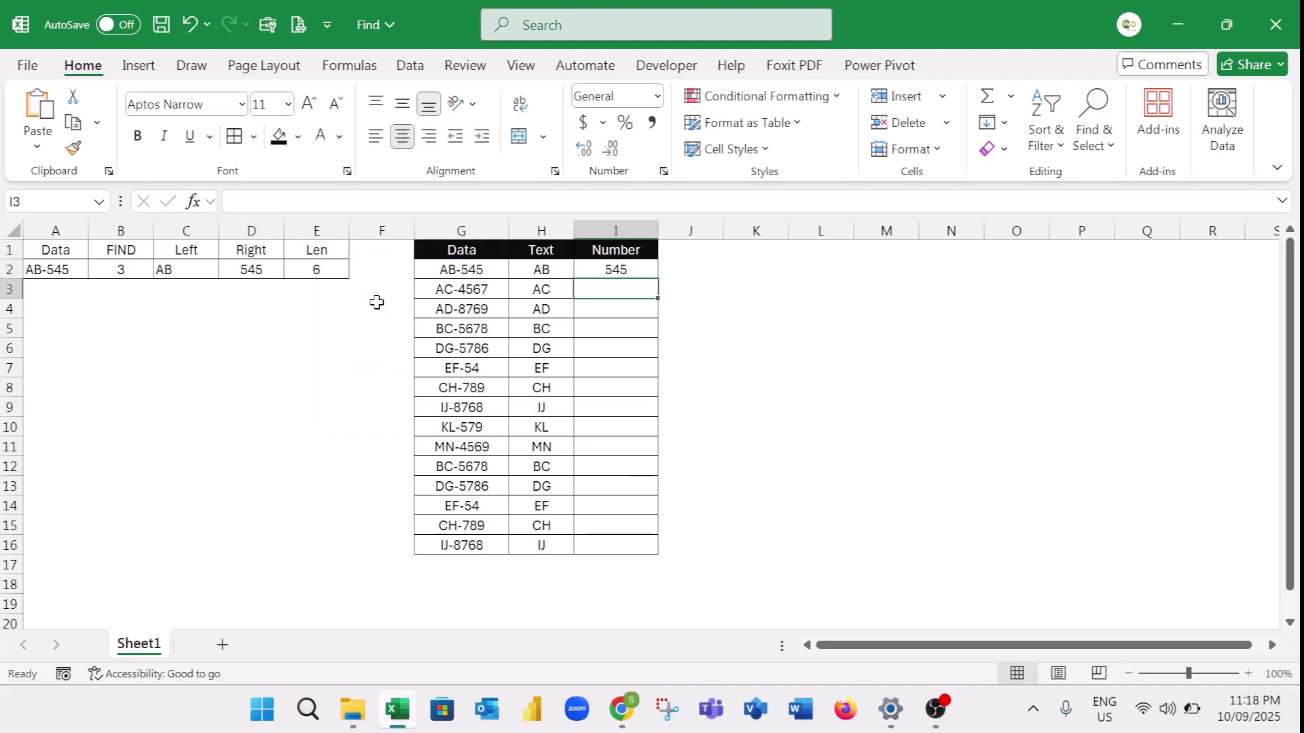
# Step: Fill the I2 formula down the Number column to I16 and select the codes with their split parts in G2:I16
pyautogui.click(623, 269)
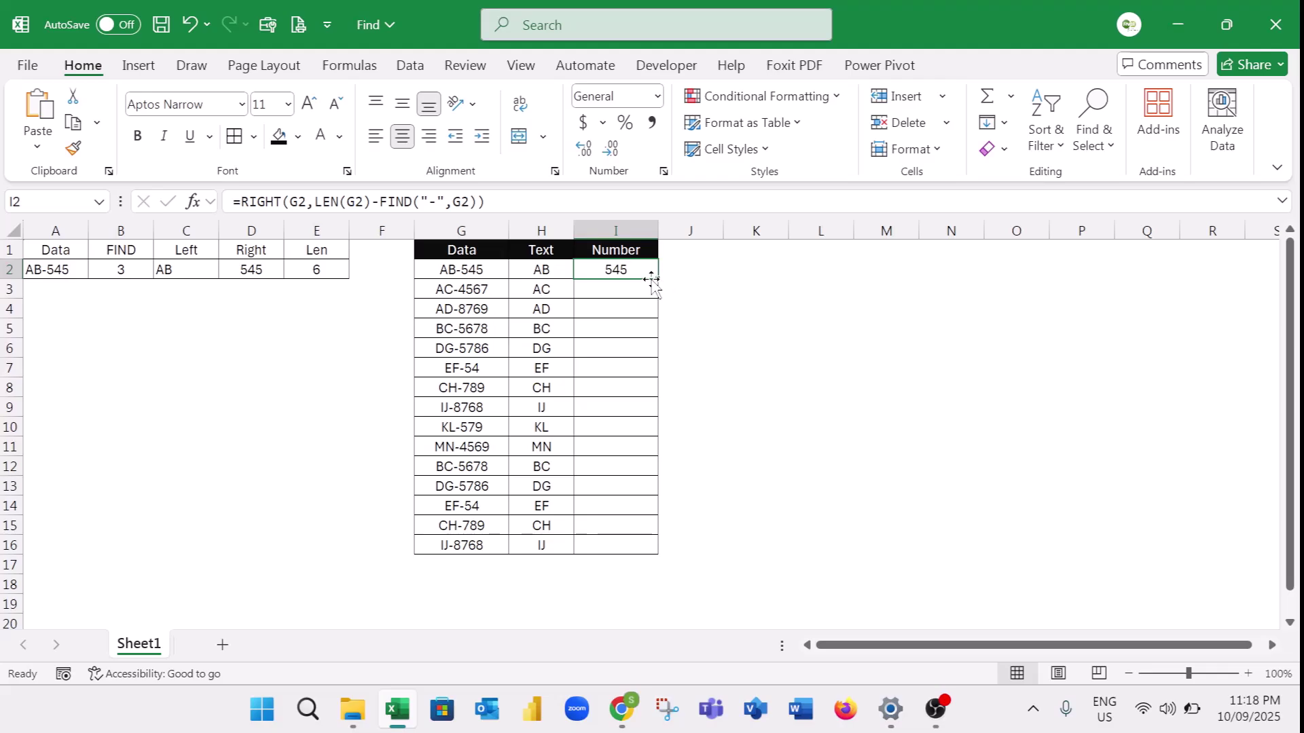
pyautogui.doubleClick(657, 279)
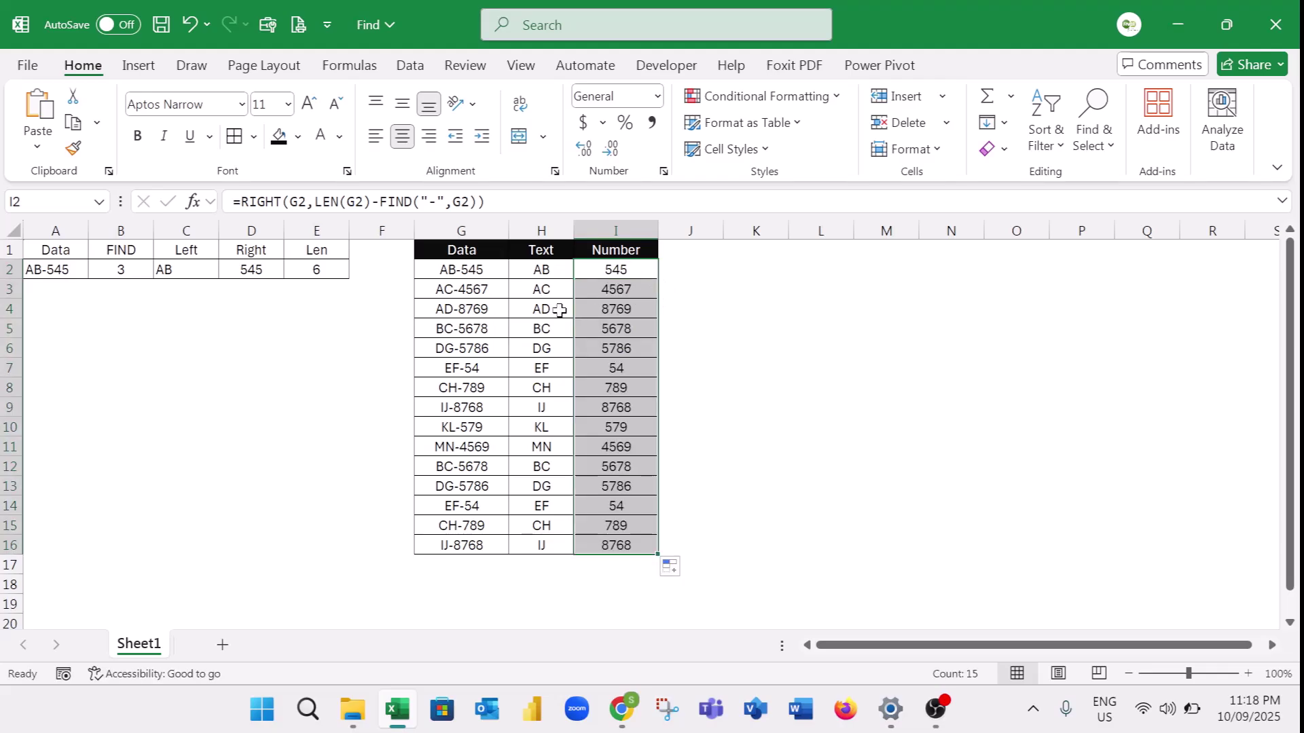
pyautogui.moveTo(459, 269); pyautogui.dragTo(645, 564)
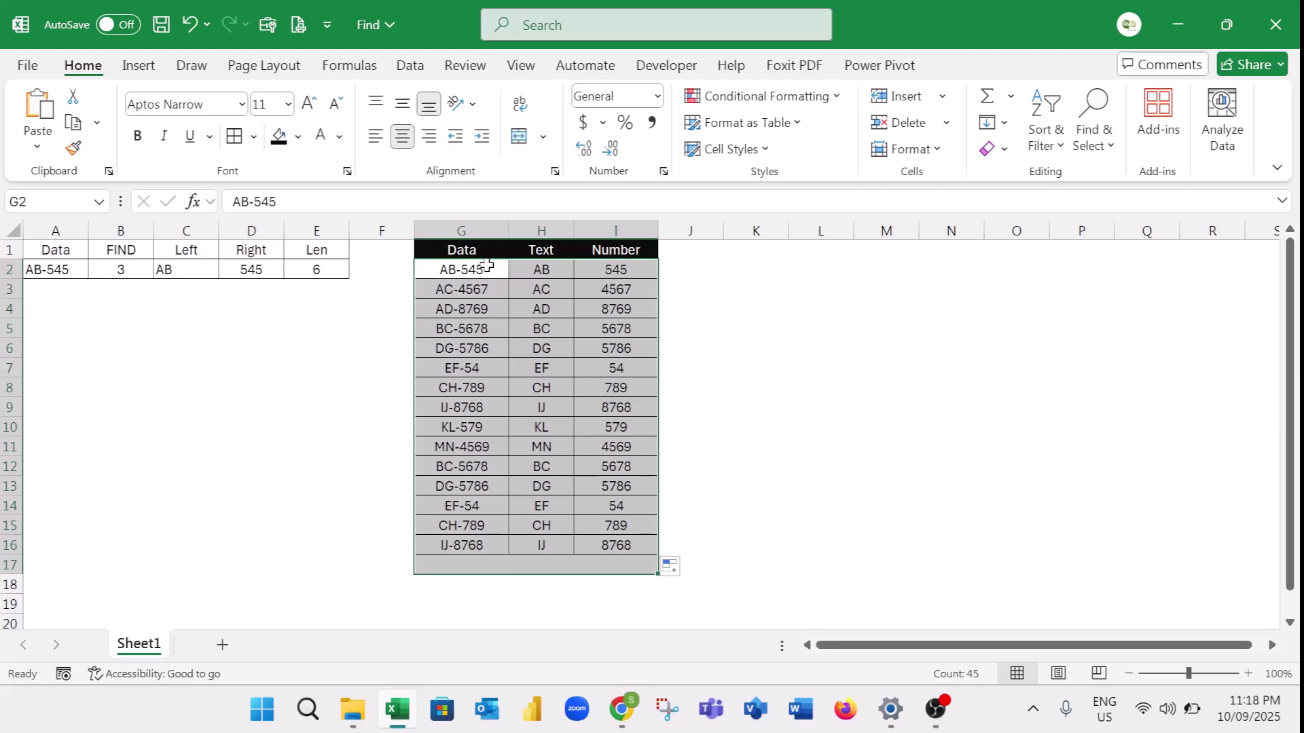
pyautogui.moveTo(500, 266); pyautogui.dragTo(639, 540)
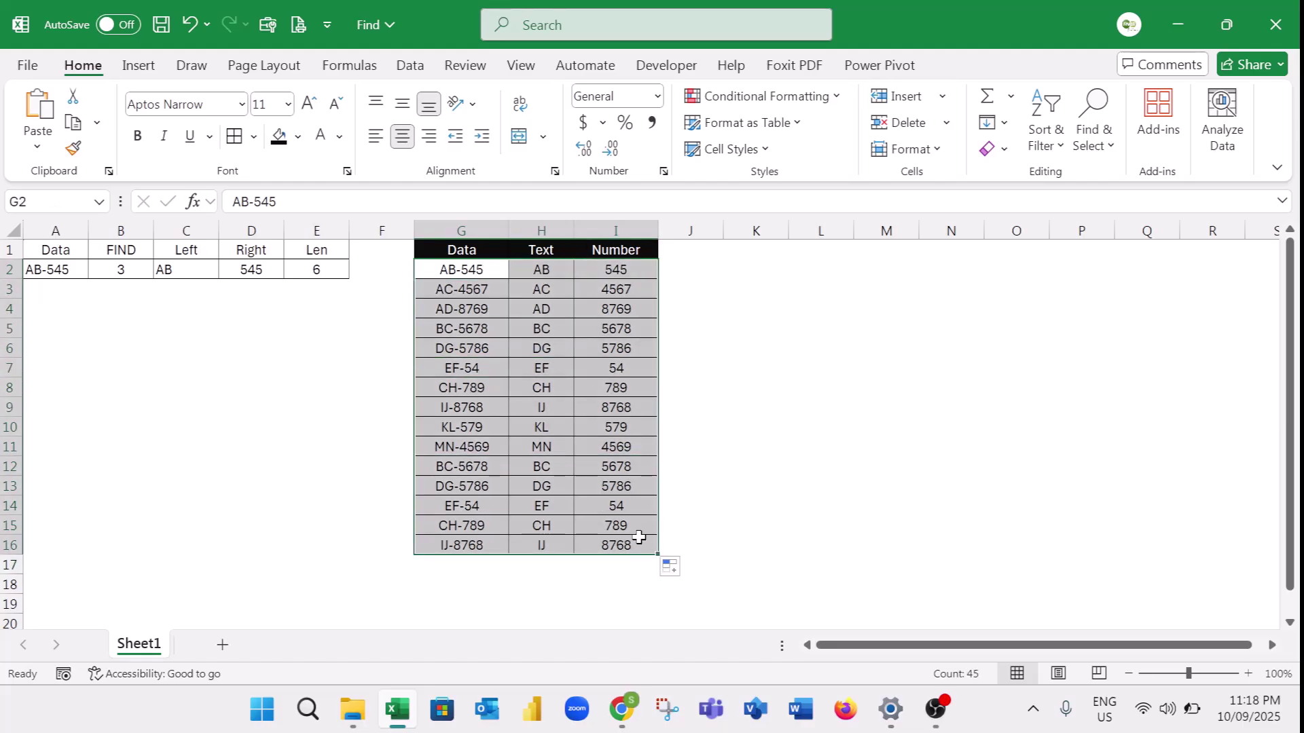